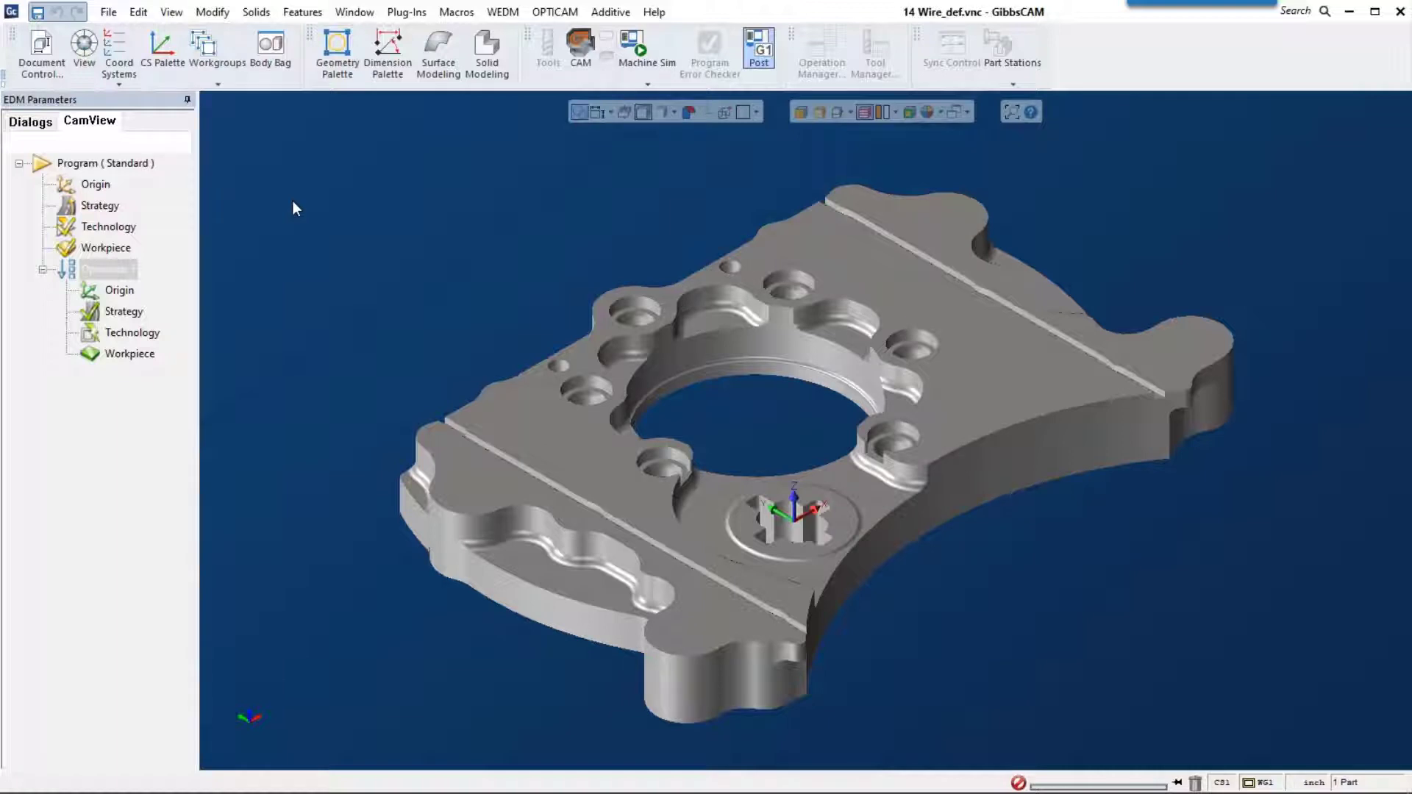
left_click(133, 269)
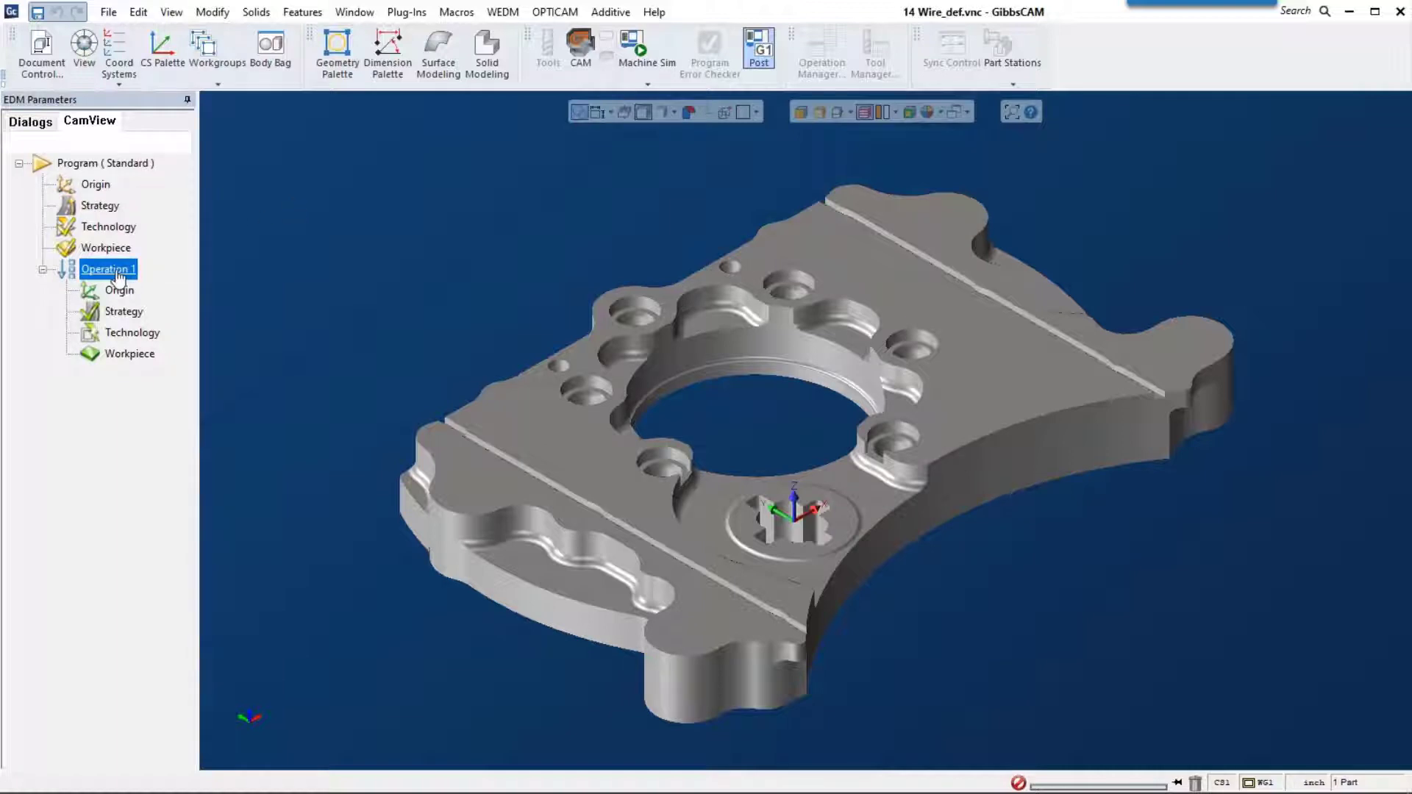
right_click(118, 277)
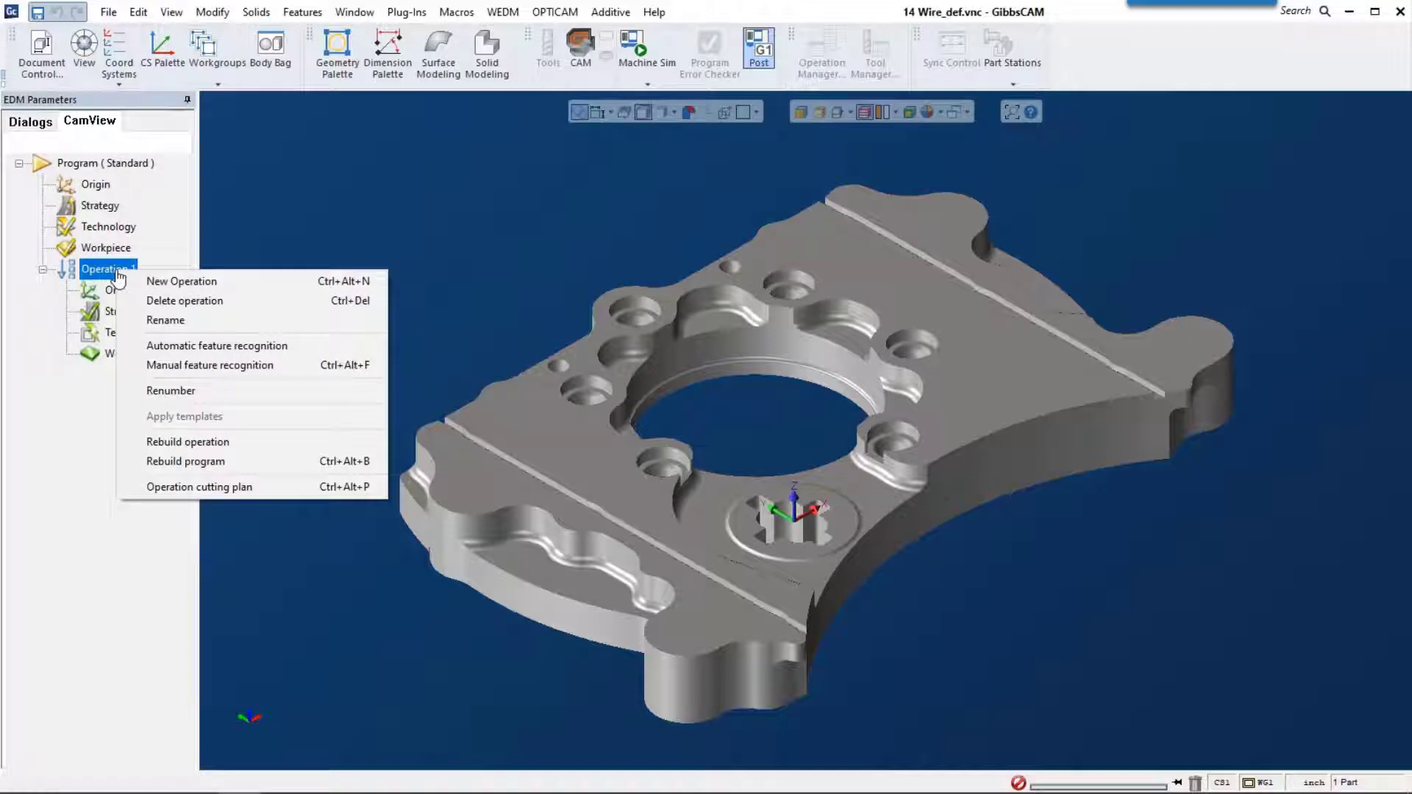
left_click(298, 366)
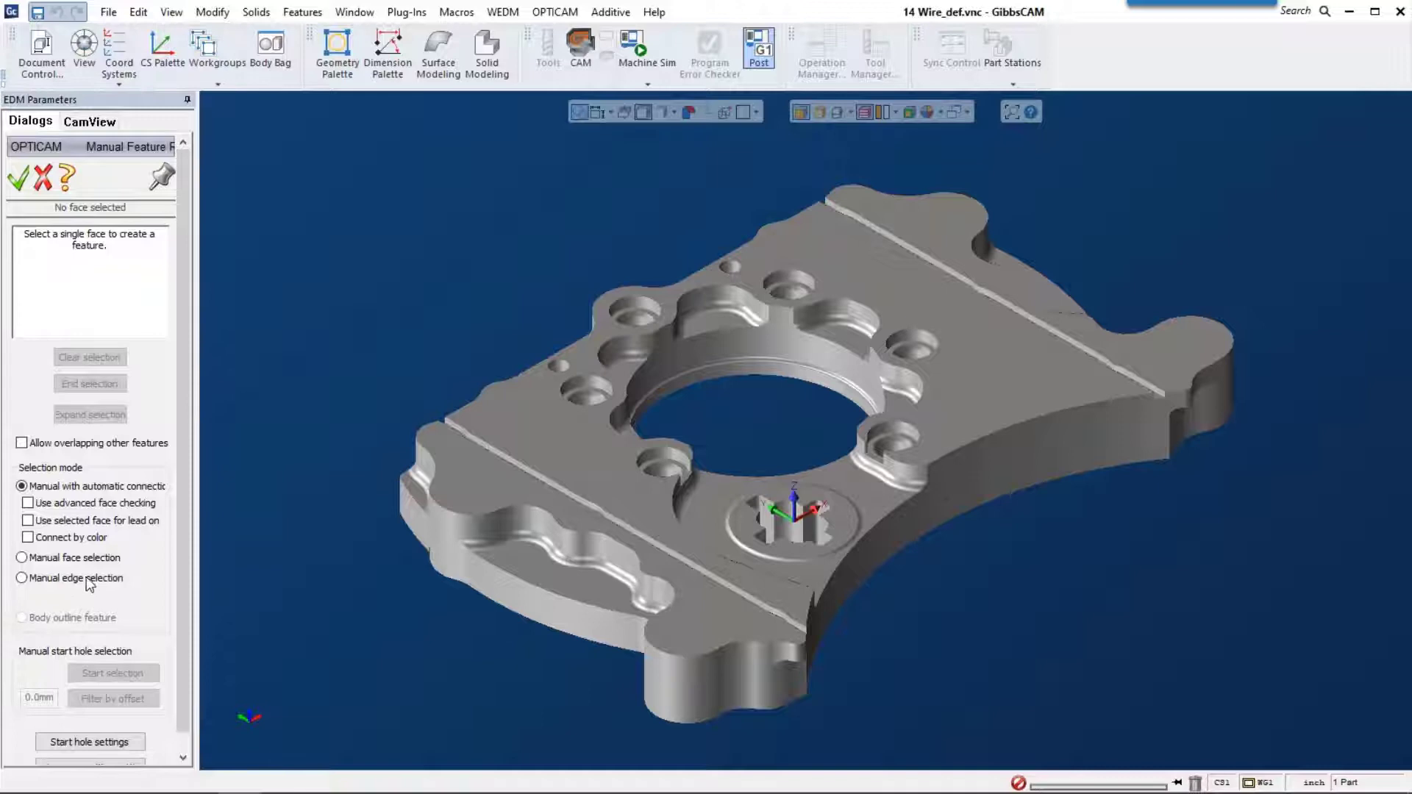
left_click(22, 578)
left_click(91, 559)
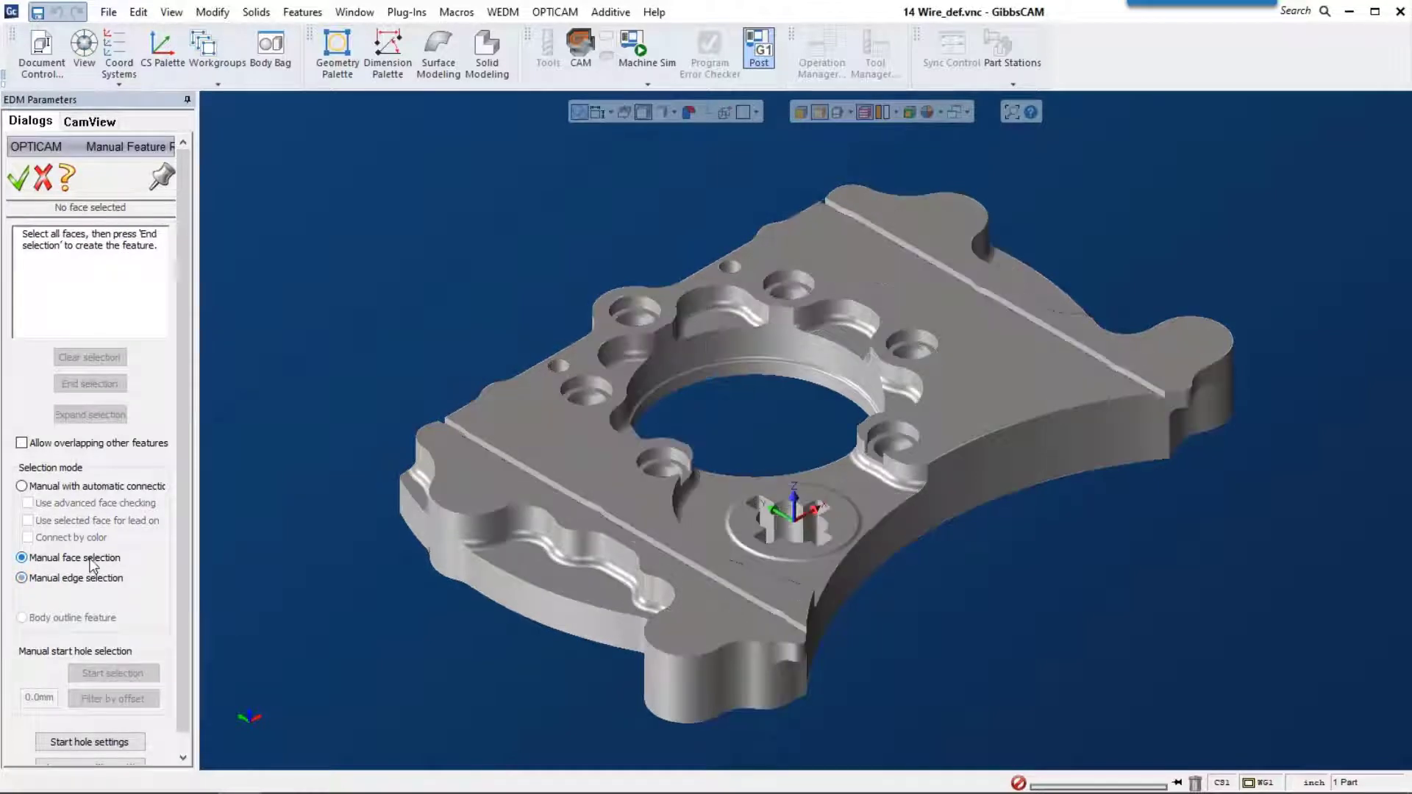
left_click(47, 186)
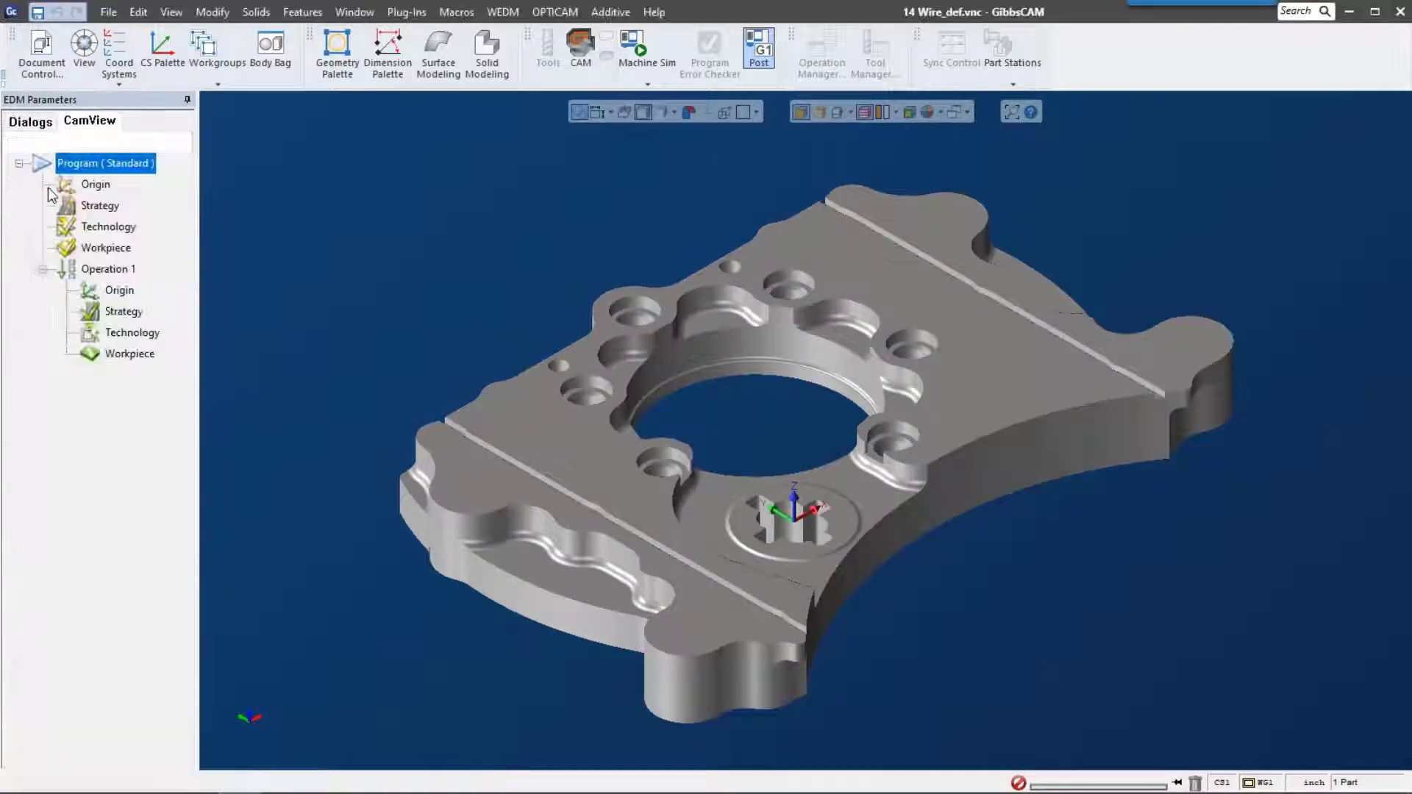
Run automatic feature recognition on Operation 1 for both external and internal features.
right_click(80, 266)
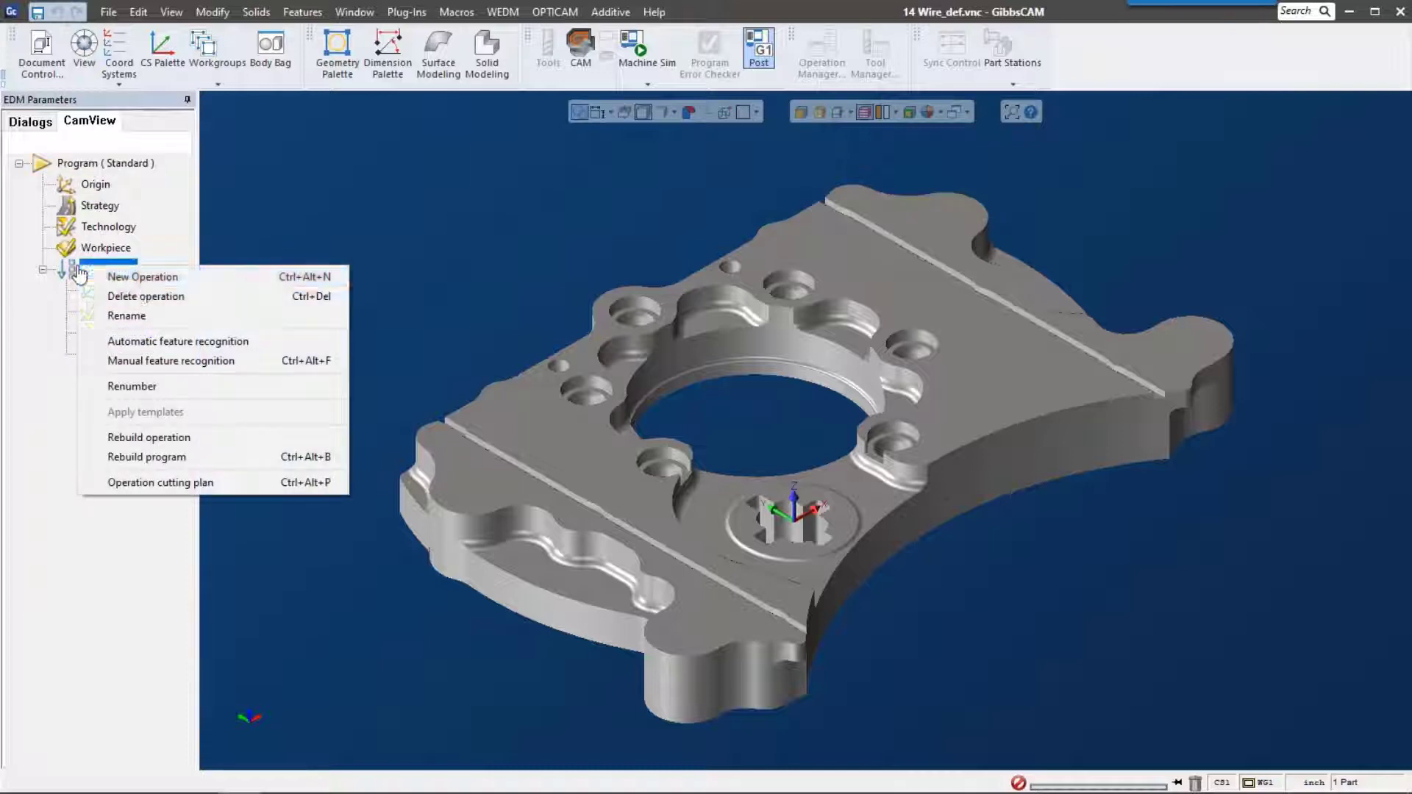
left_click(221, 343)
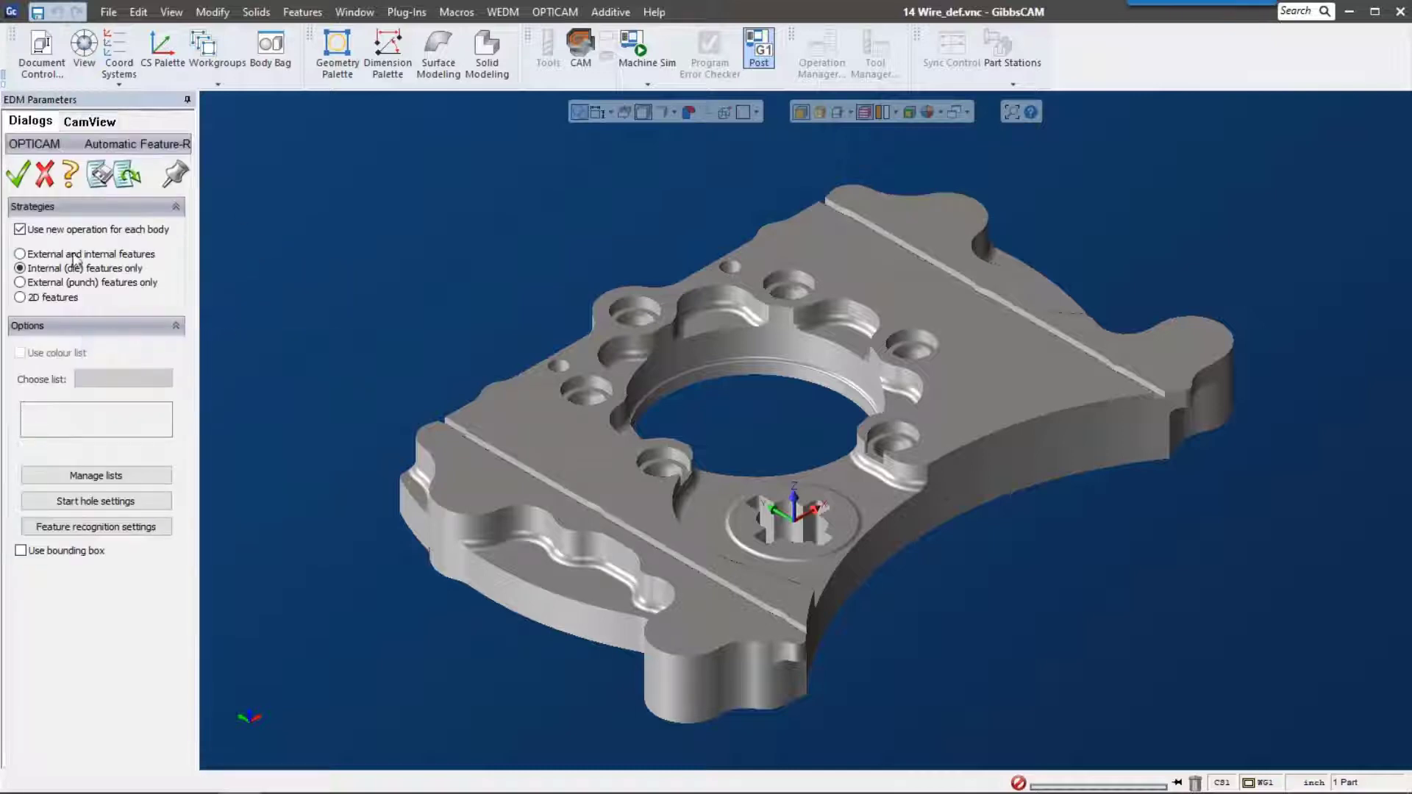
left_click(51, 256)
left_click(18, 176)
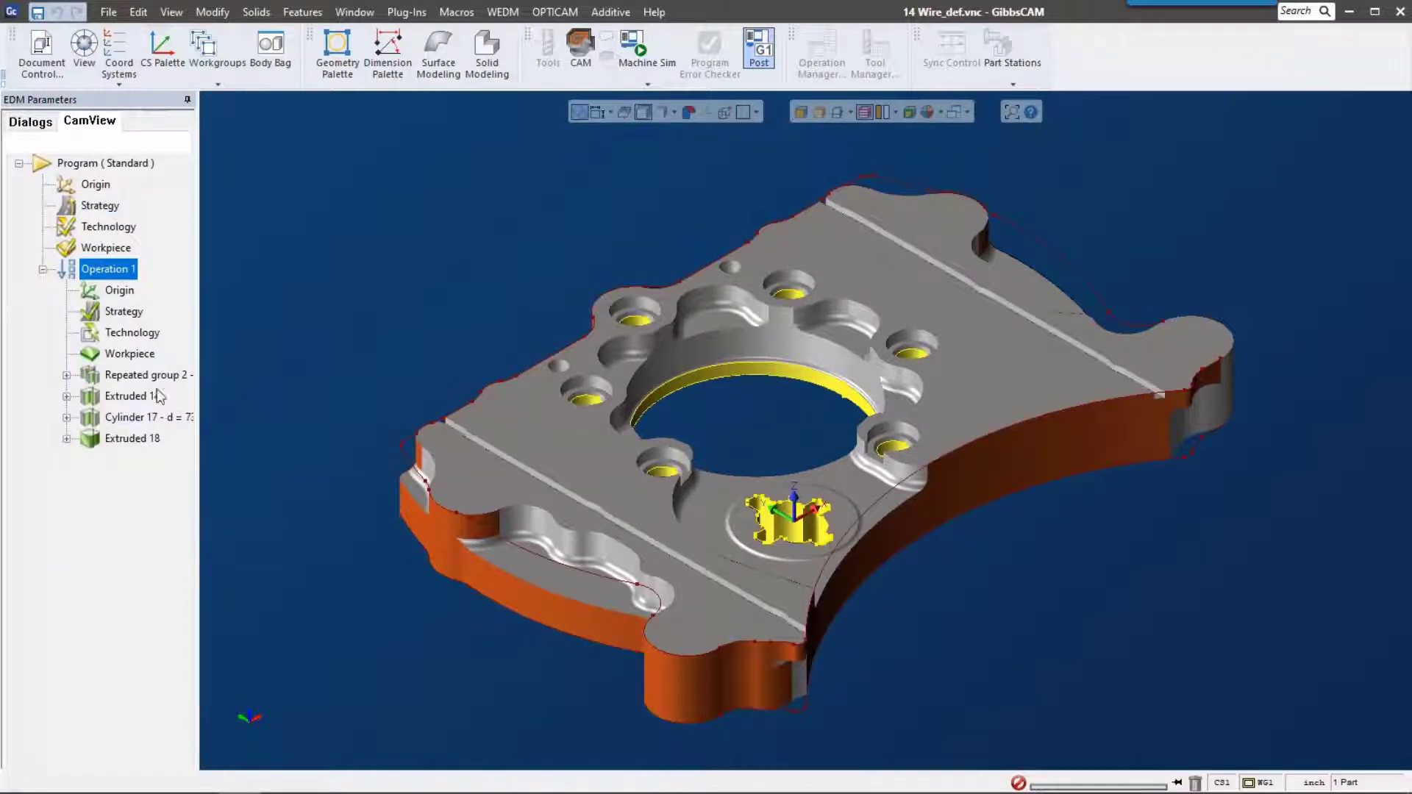
Inspect the recognized repeated hole group, the small extruded cut-out and the large central cylinder on the part.
left_click(146, 375)
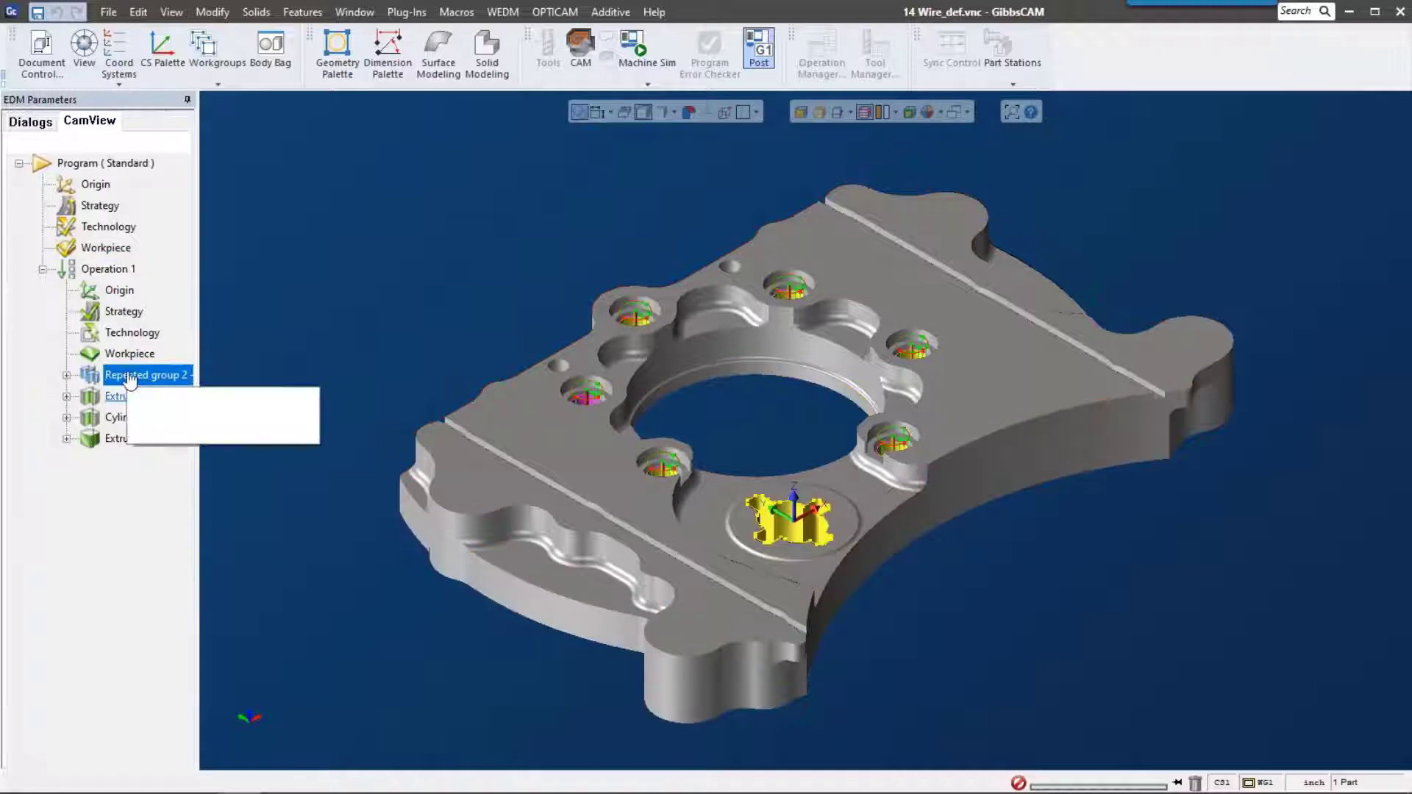
left_click(130, 397)
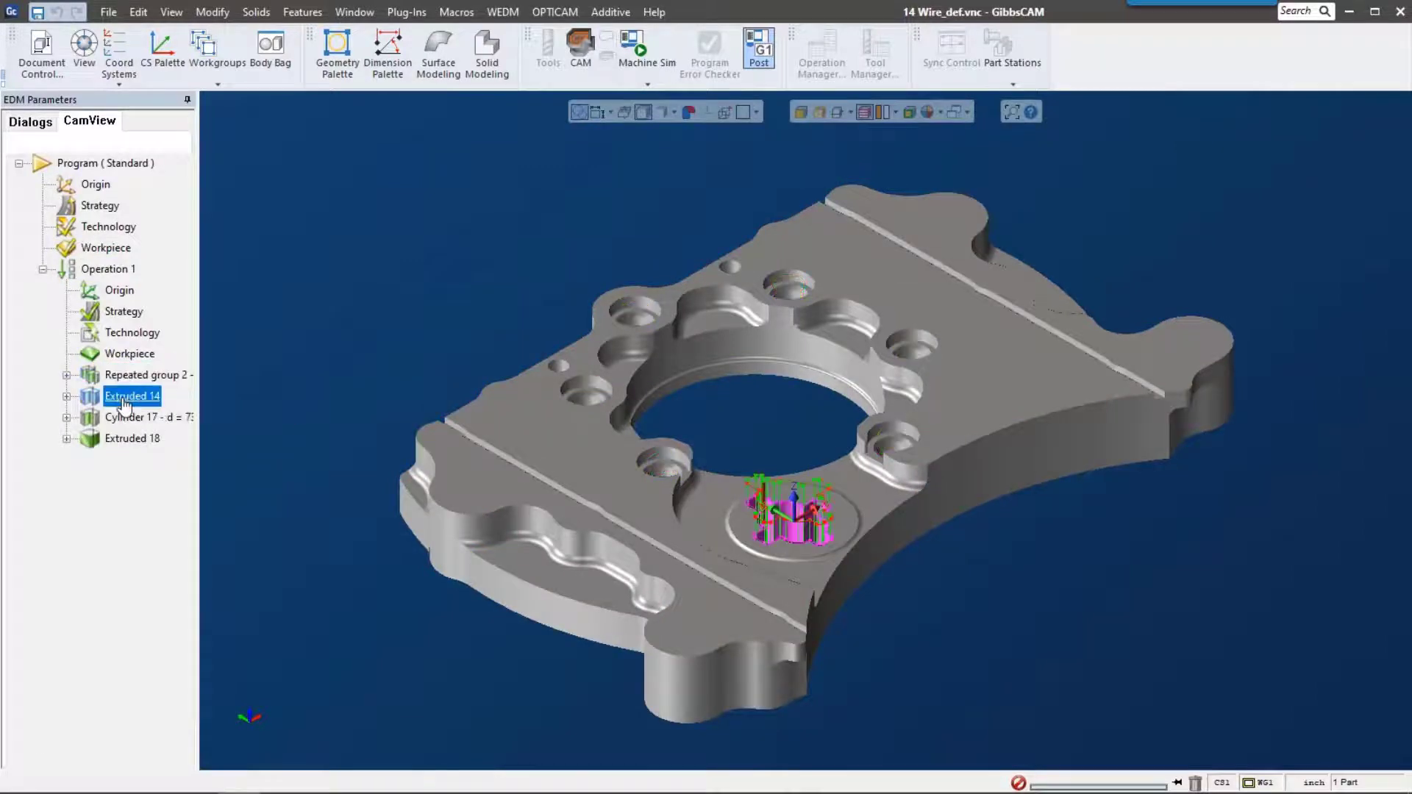
left_click(143, 417)
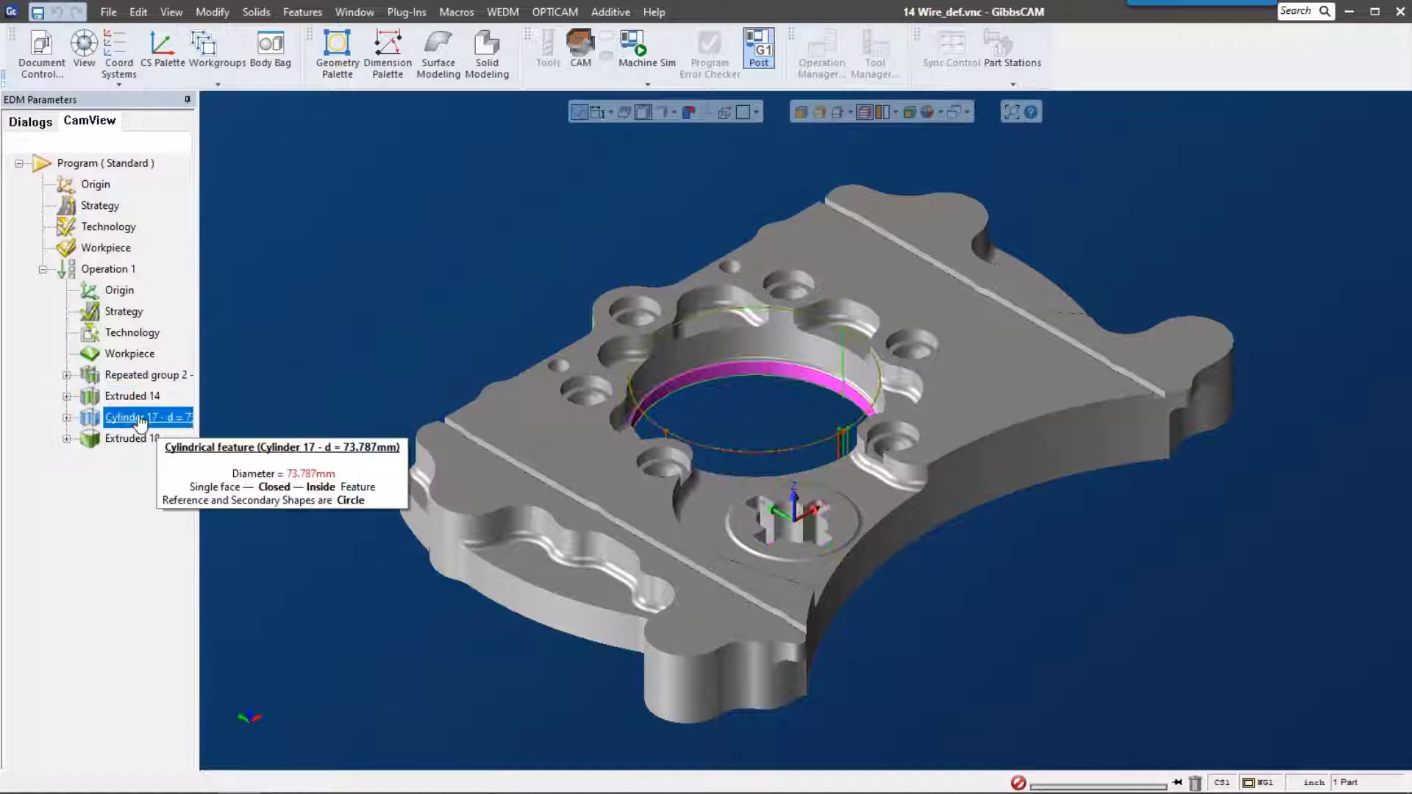
Disable the outer profile Extruded 18, the repeated hole group and the large central cylinder, keeping only Extruded 14 active.
left_click(130, 439)
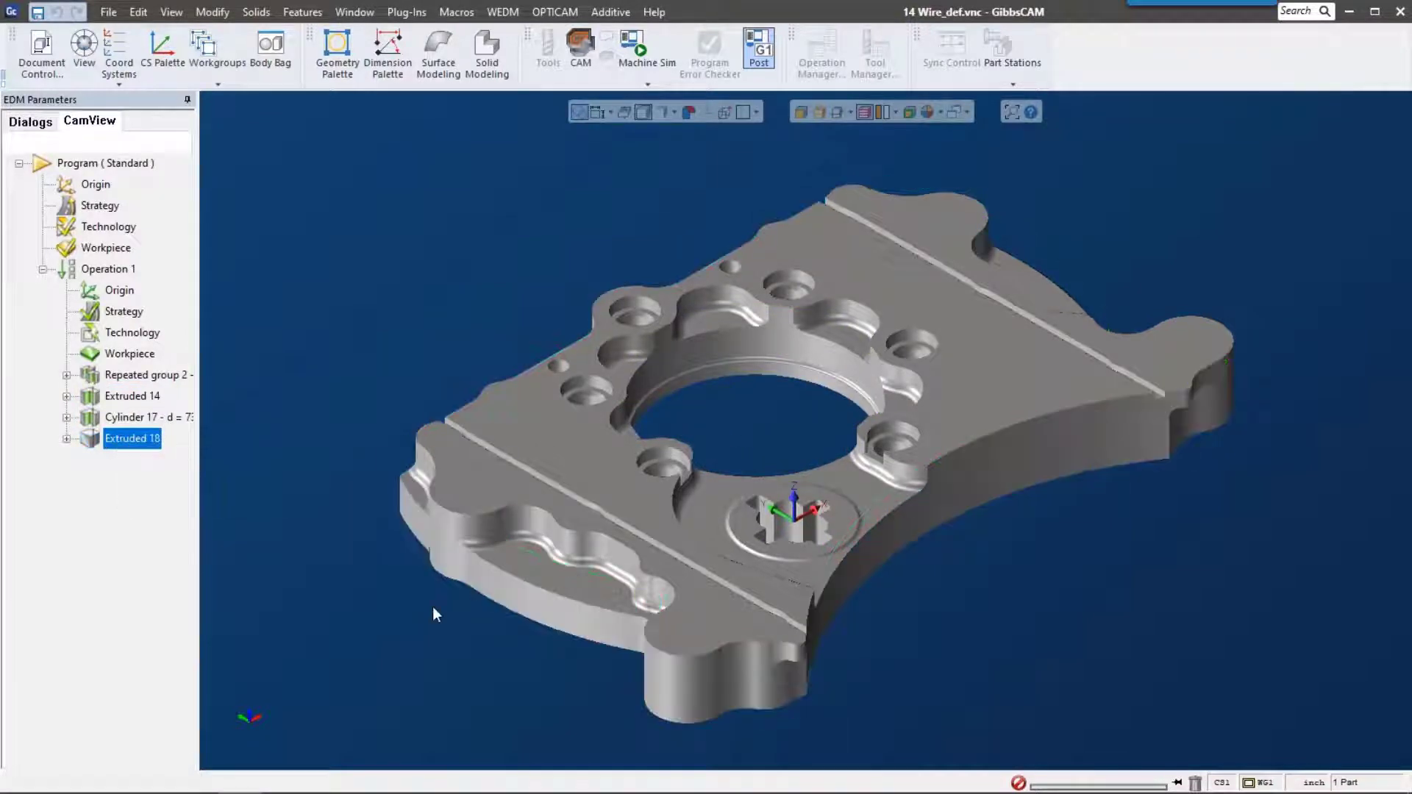
left_click(152, 398)
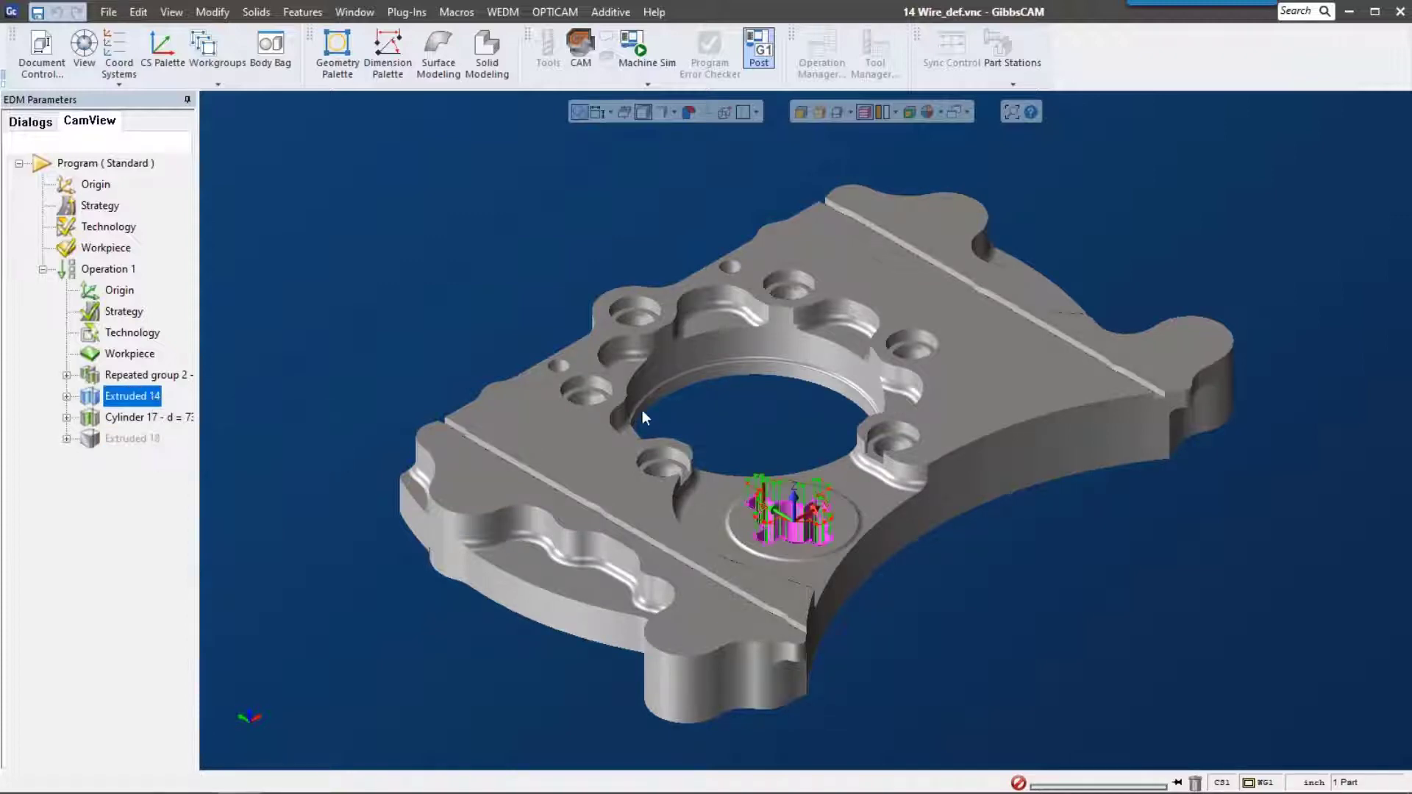
left_click_drag(642, 409, 964, 640)
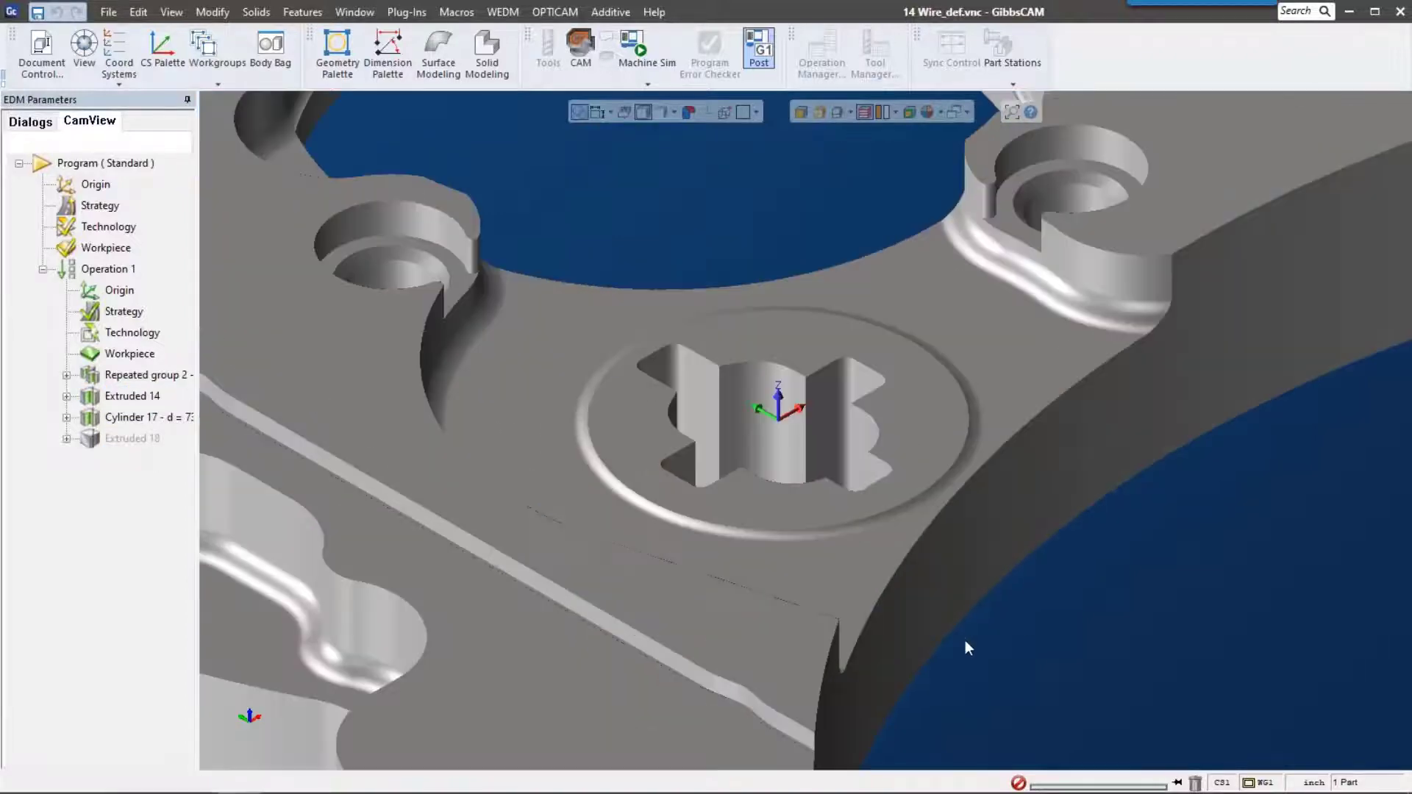
right_click(131, 375)
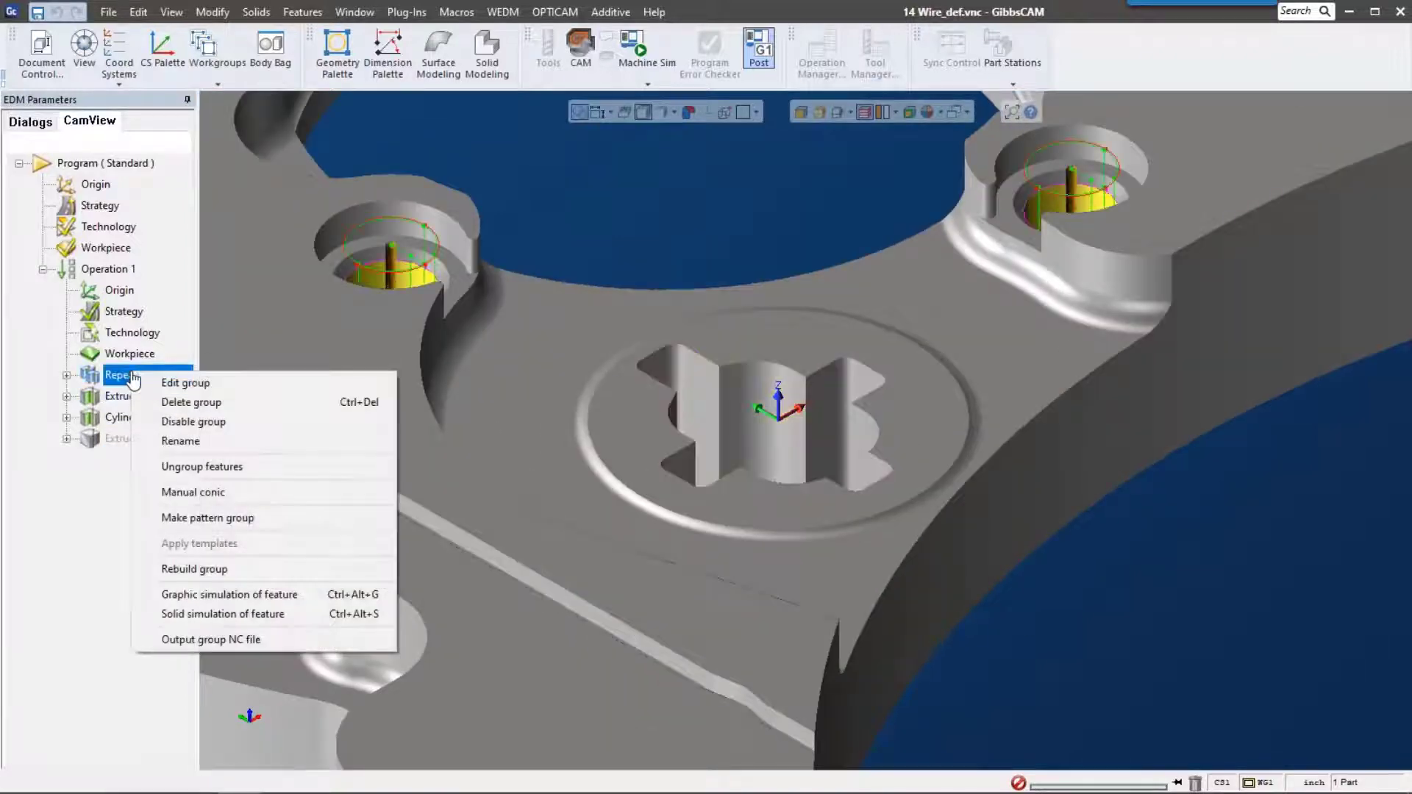
left_click(205, 423)
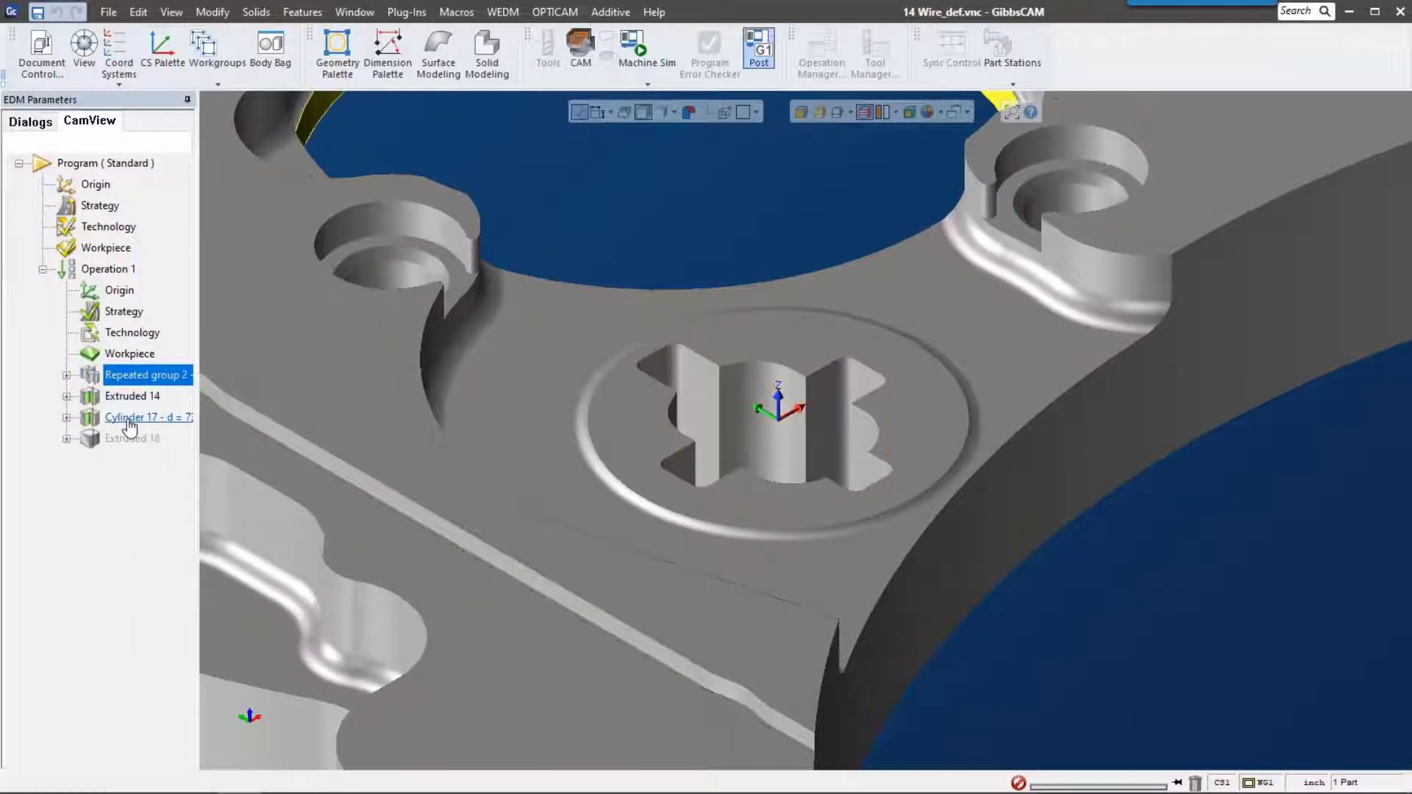
left_click(136, 397)
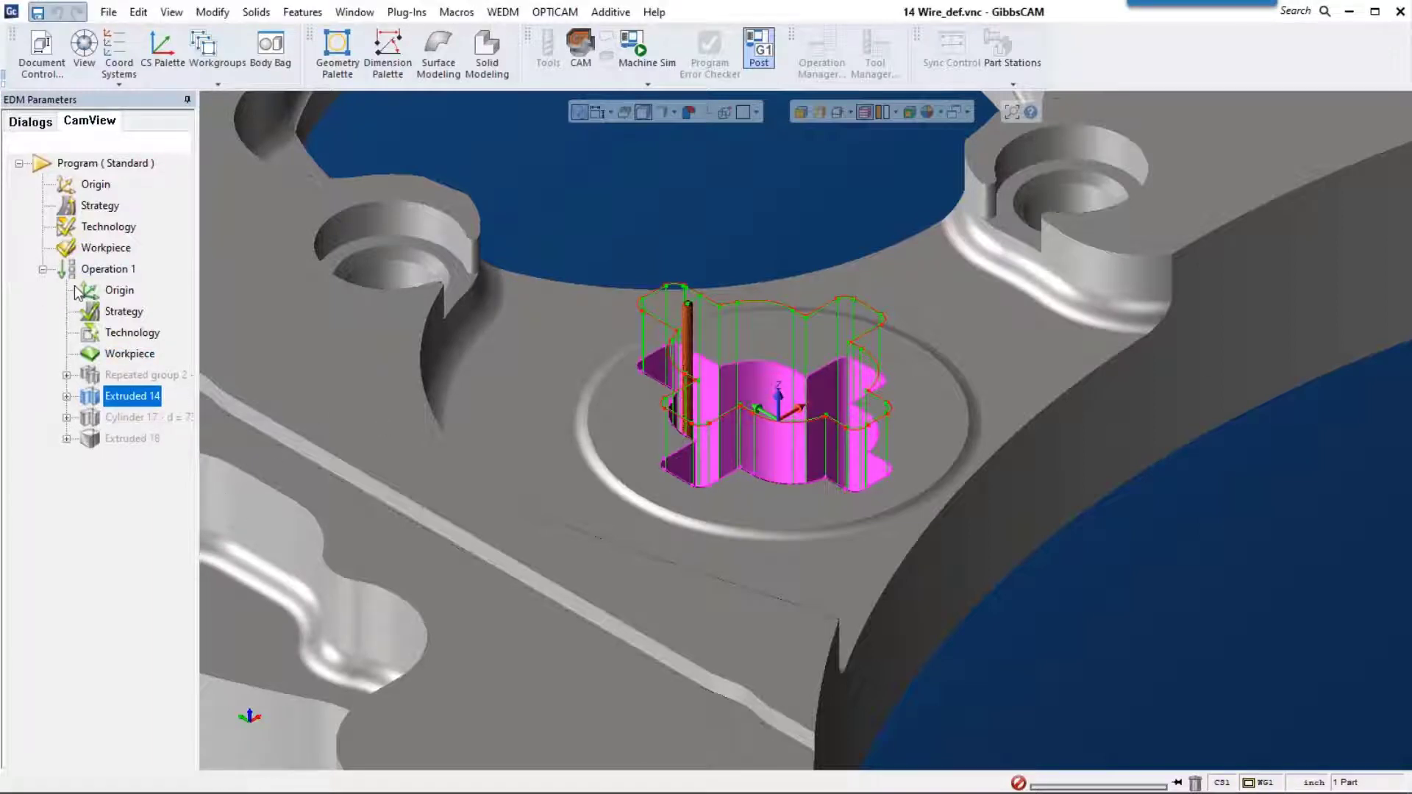
left_click(120, 292)
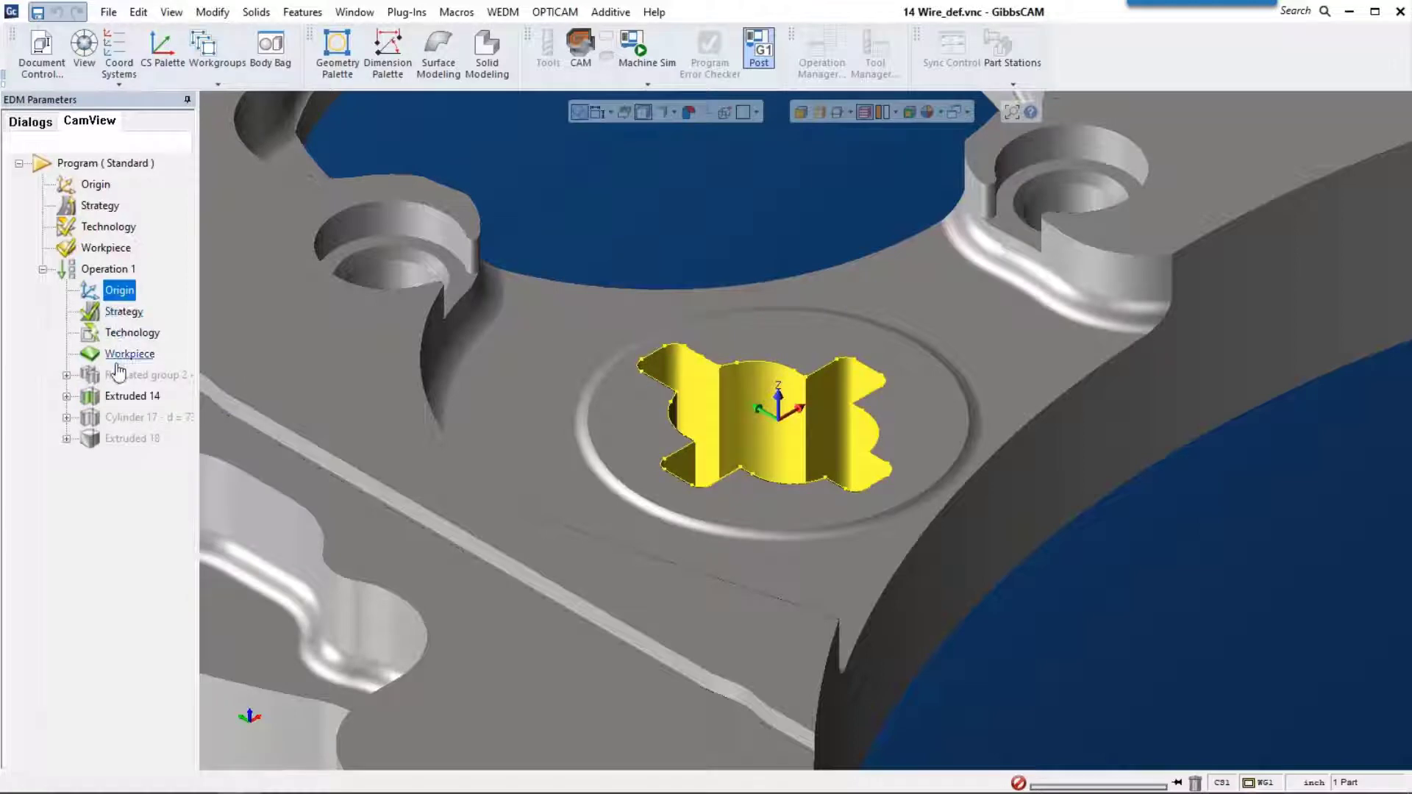
double_click(121, 292)
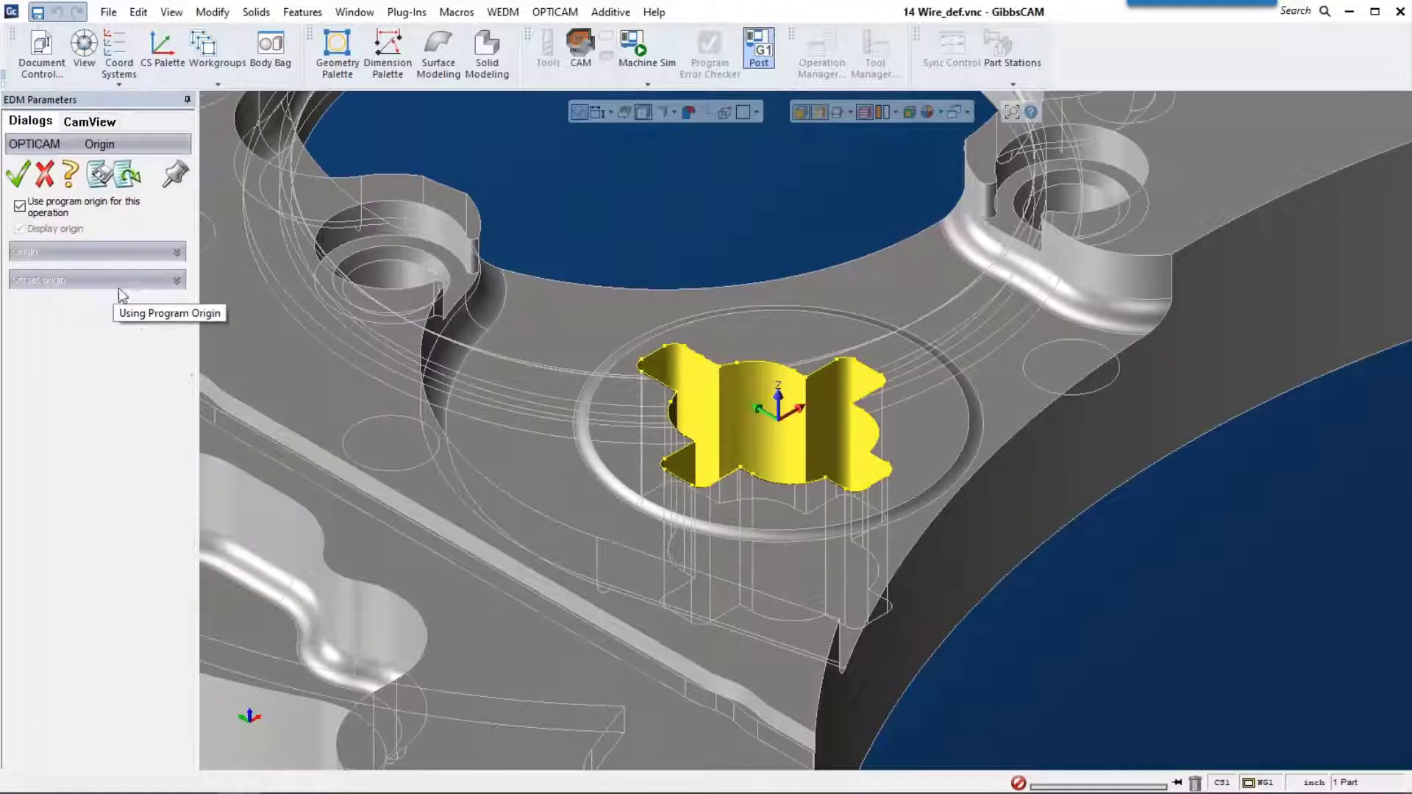
left_click(42, 211)
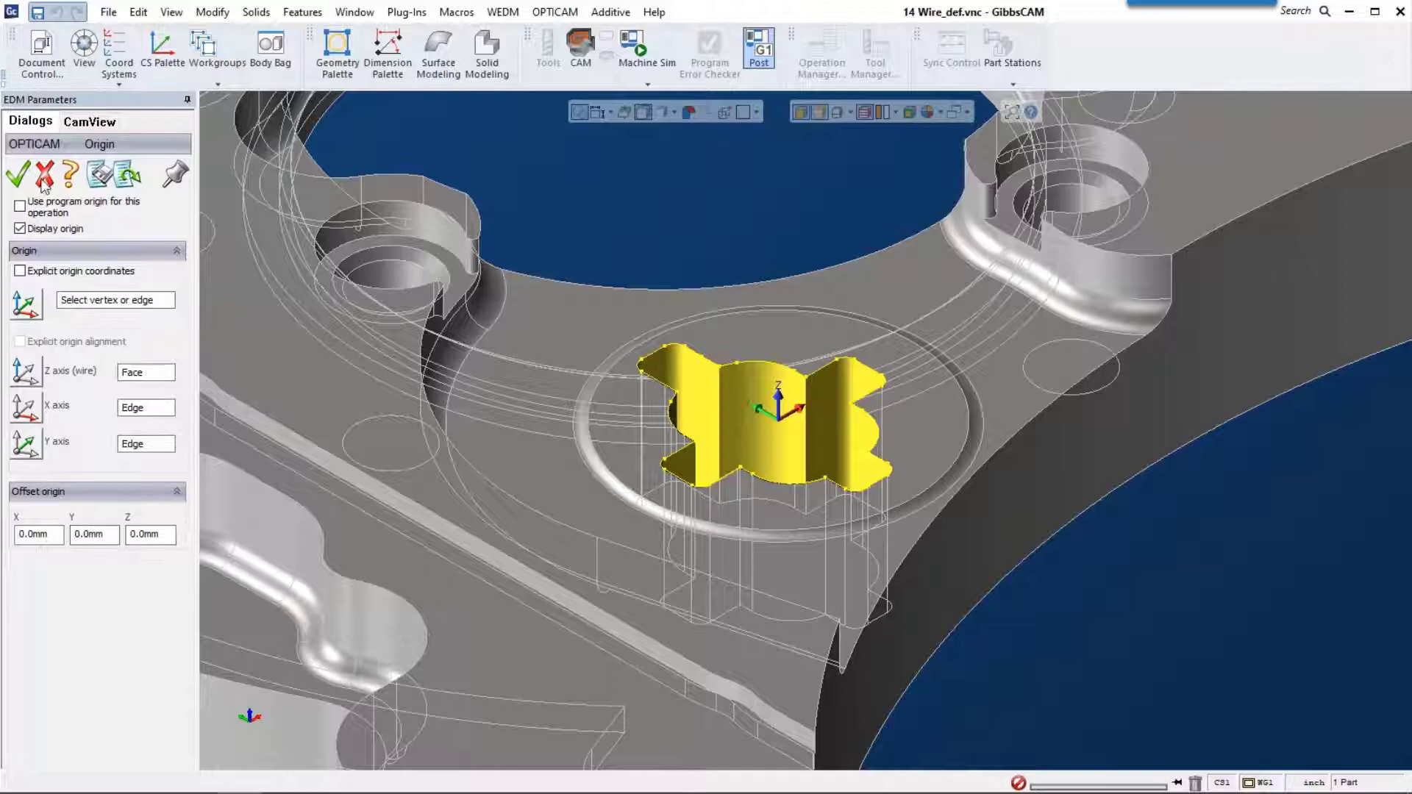
left_click(22, 209)
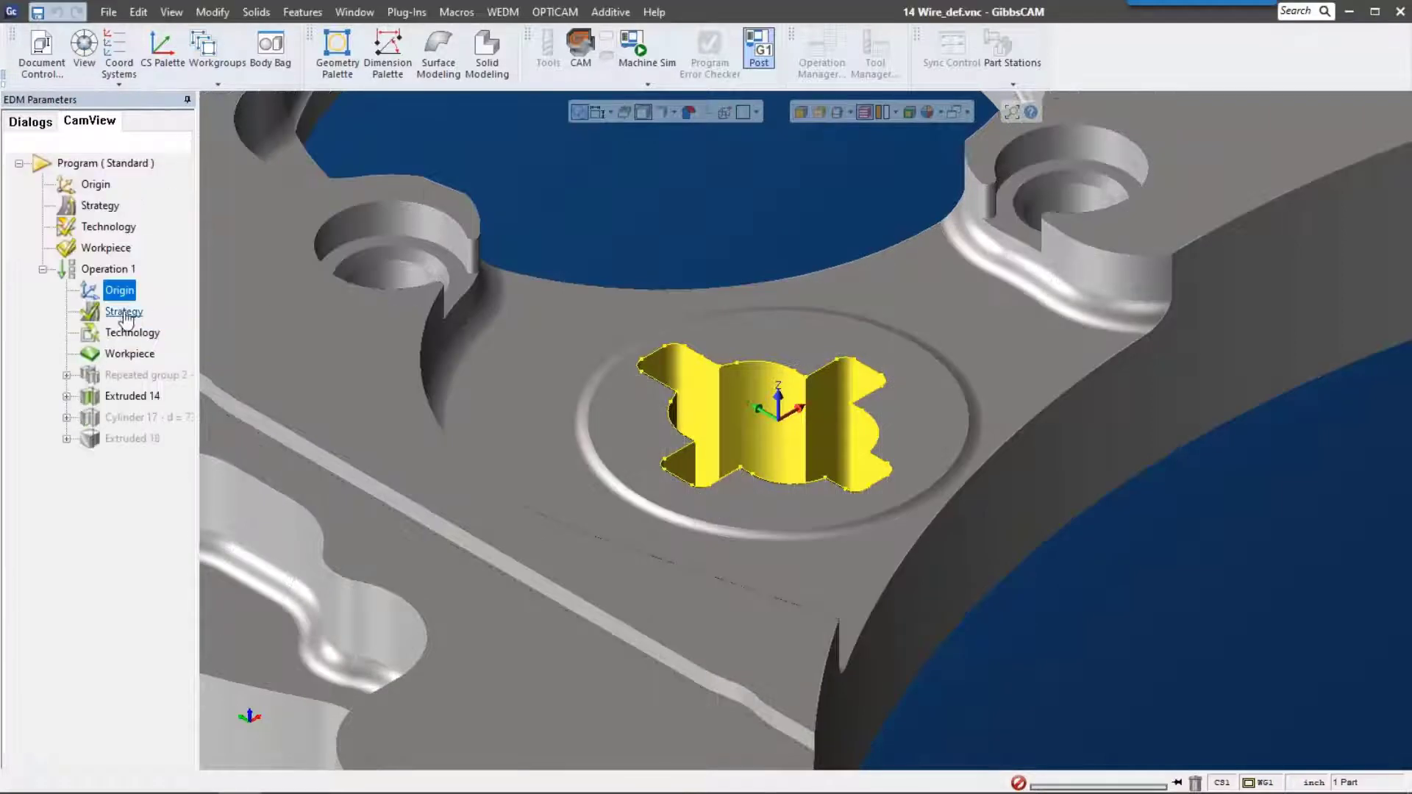
Review Operation 1's strategy settings for feature sequence, cut sequence and bridge cuts.
left_click(124, 311)
double_click(124, 312)
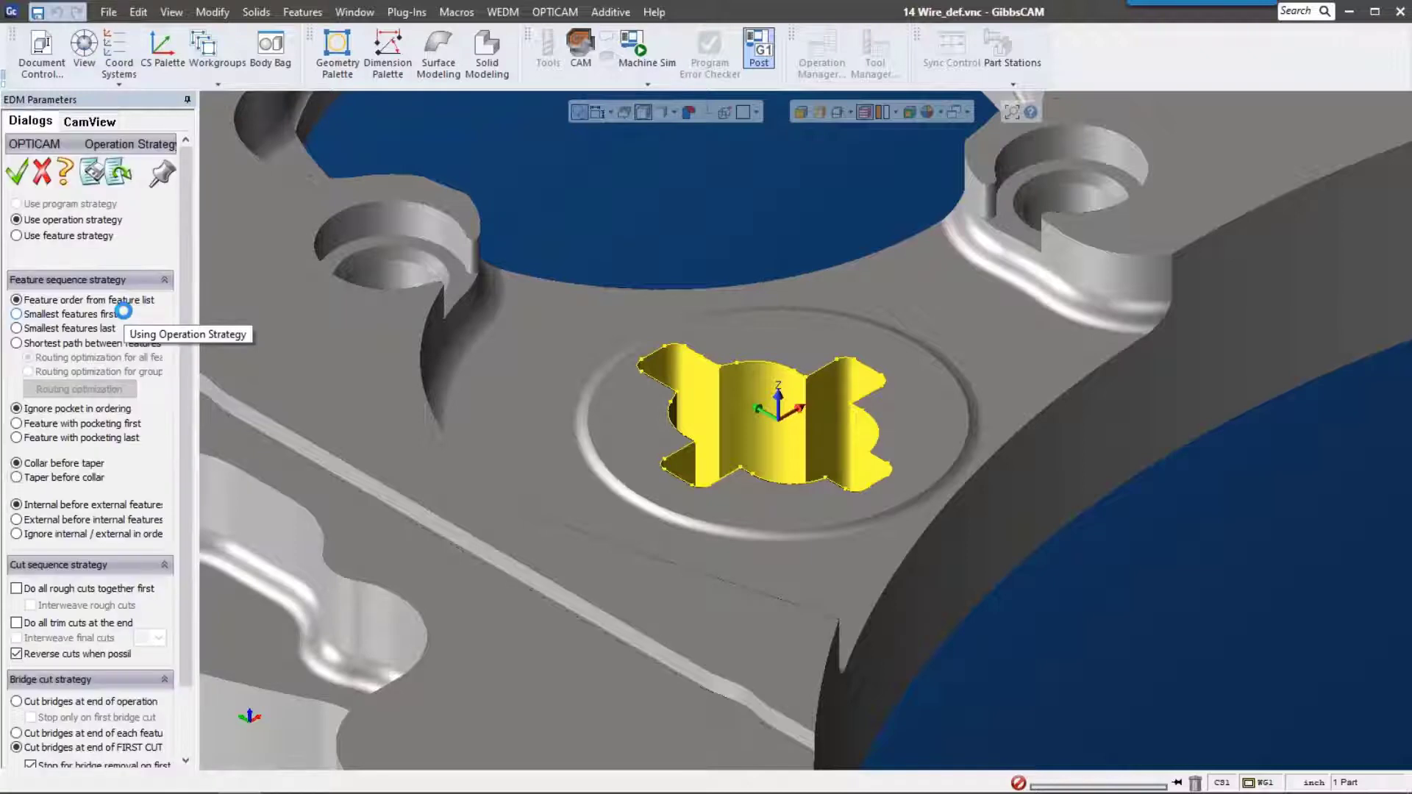
scroll(80, 581, "down", 1)
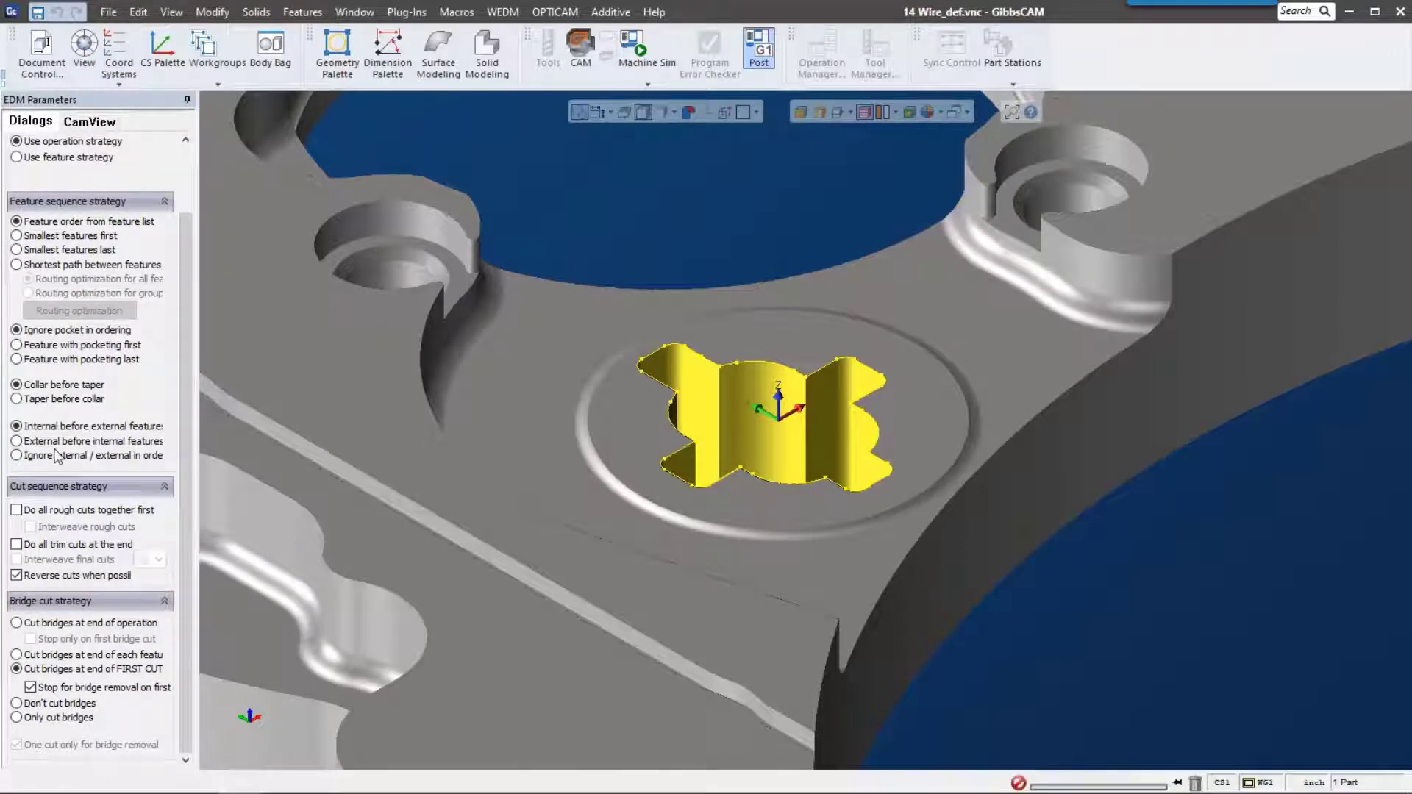
scroll(55, 456, "up", 1)
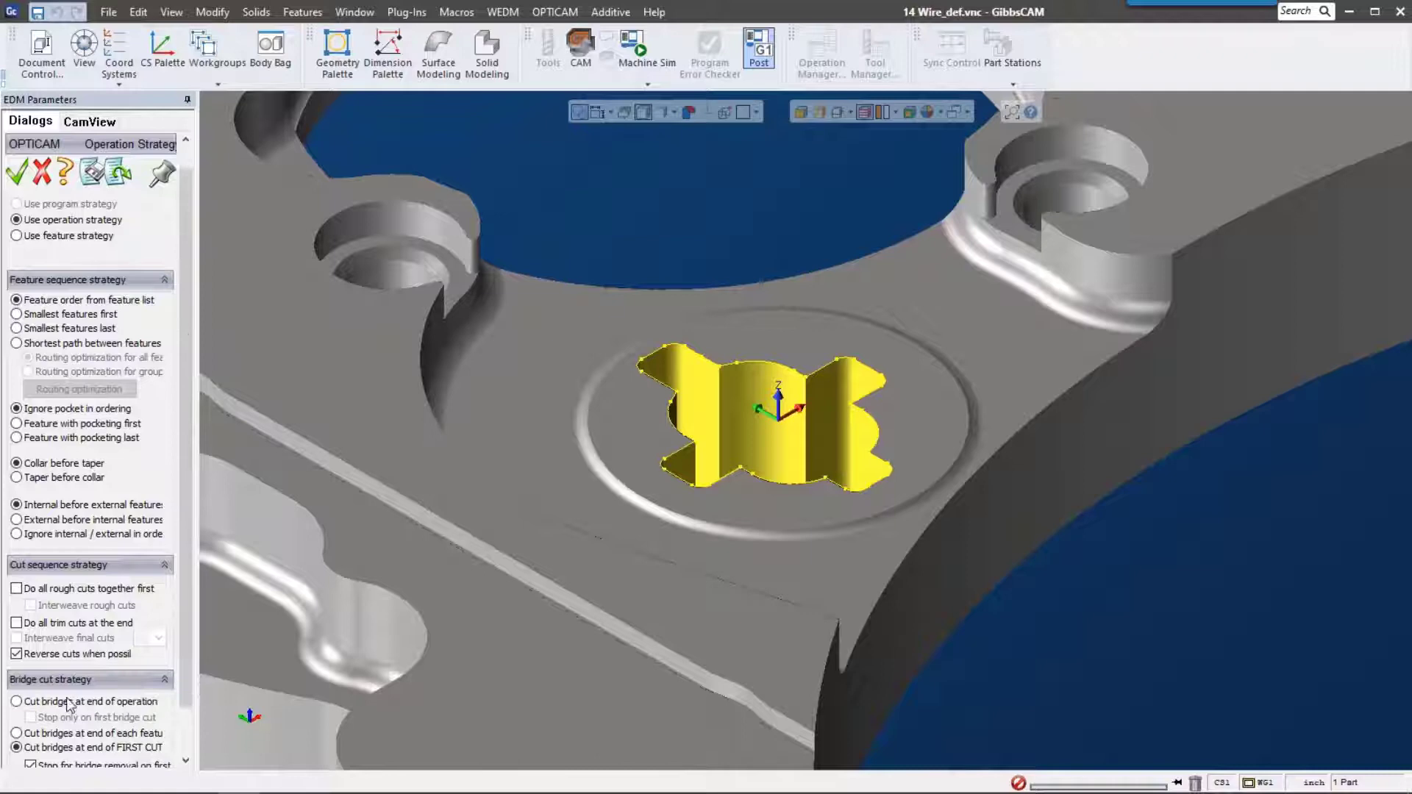
scroll(67, 699, "down", 1)
scroll(82, 223, "up", 1)
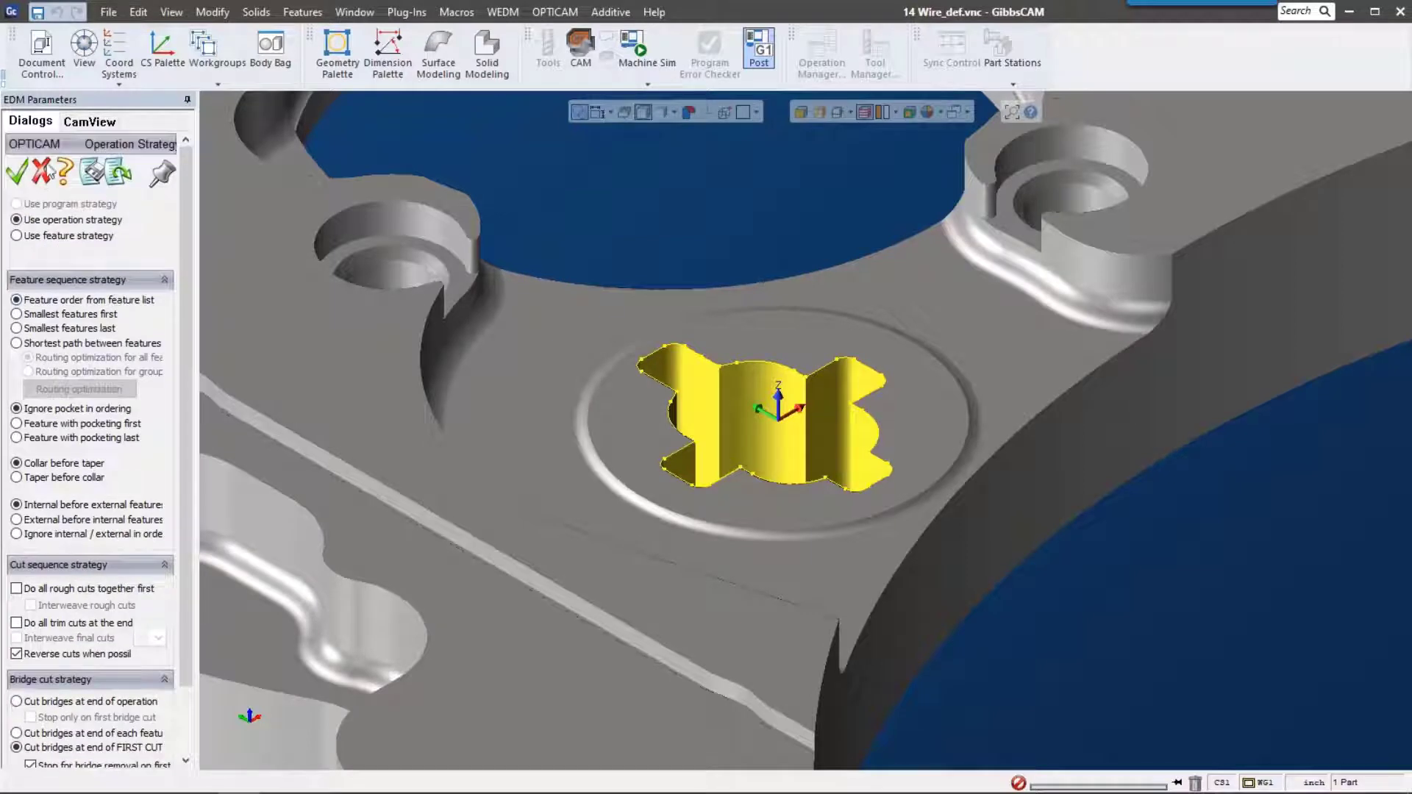
left_click(89, 122)
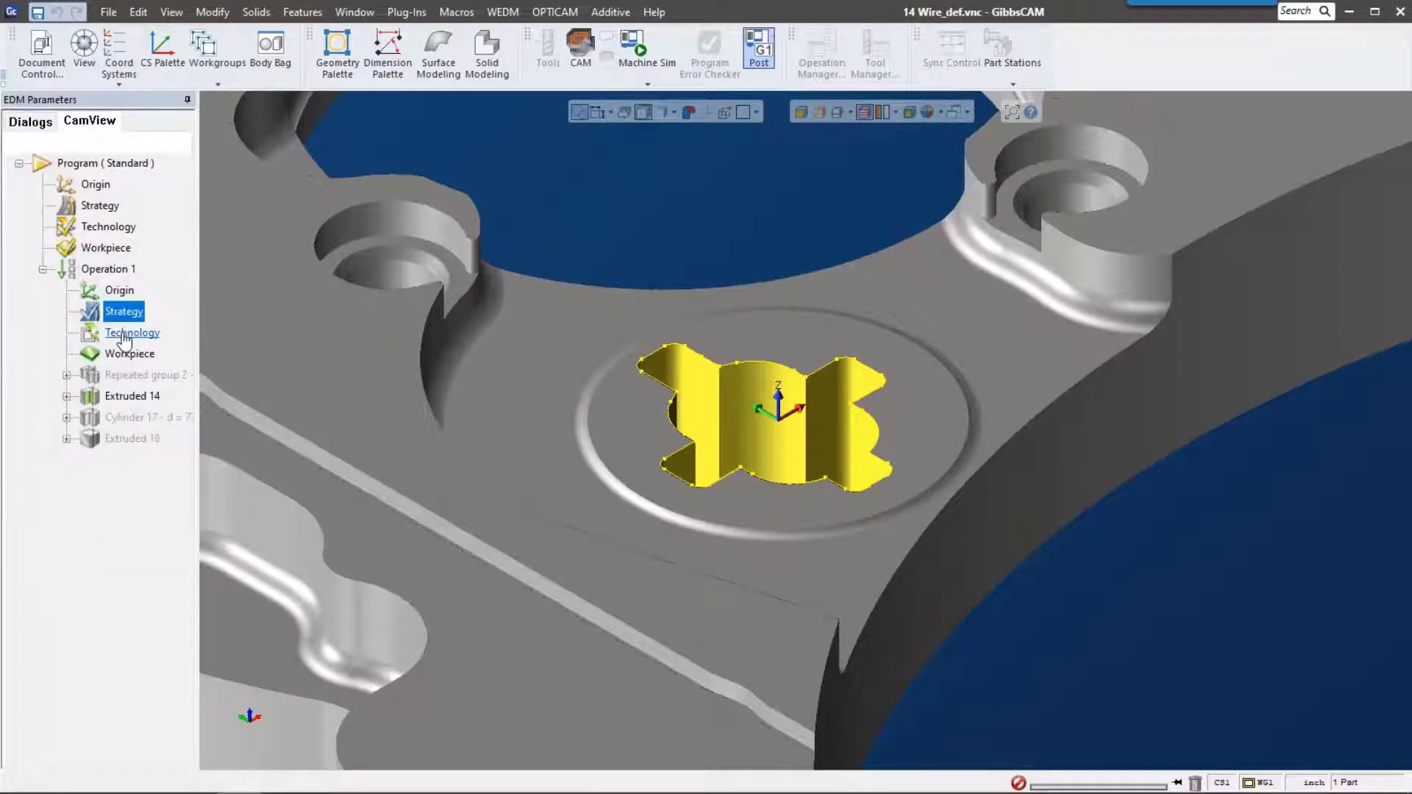
Override the program technology for Operation 1 with 0.25 mm 1/2 Hard Brass wire, Copper material and a 25.8064 mm height.
left_click(126, 333)
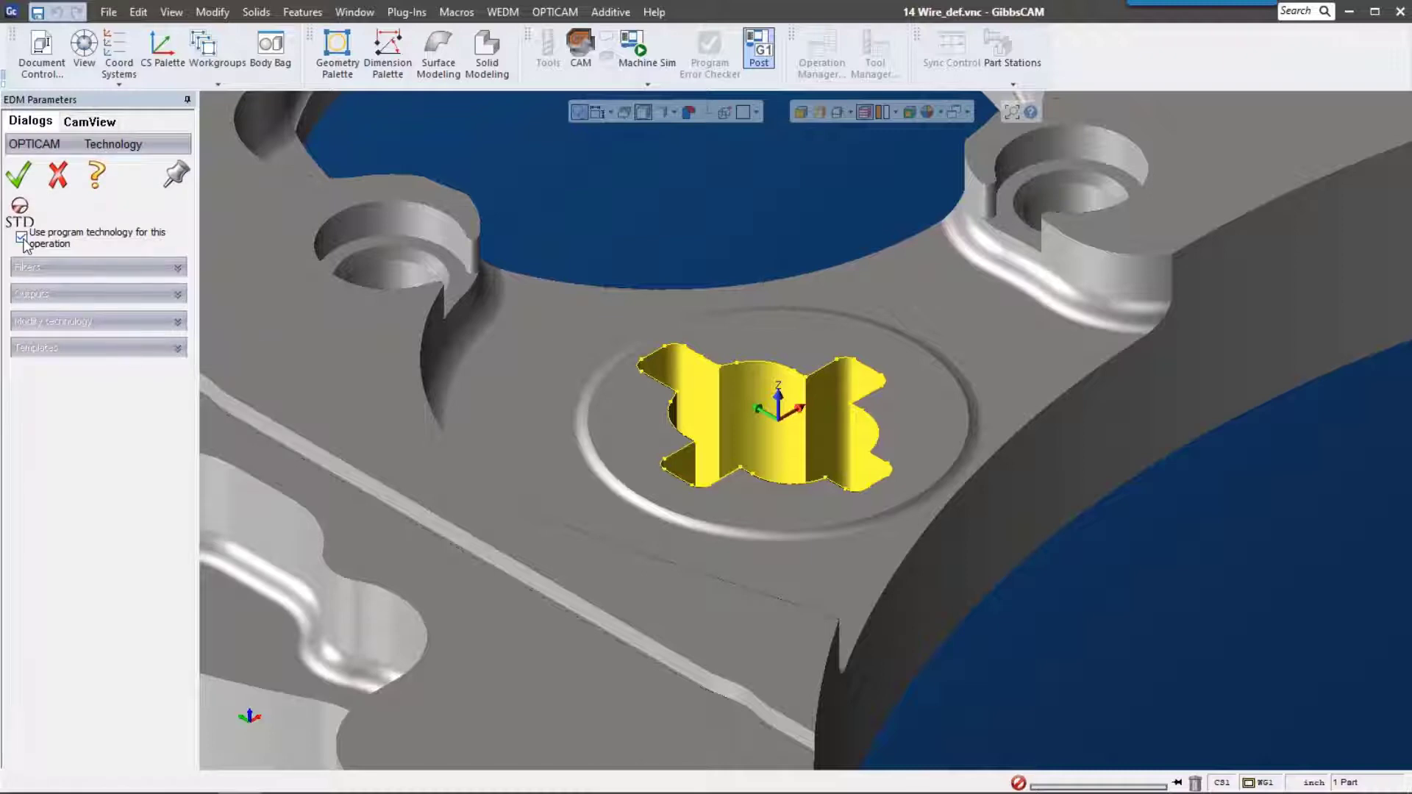
left_click(21, 237)
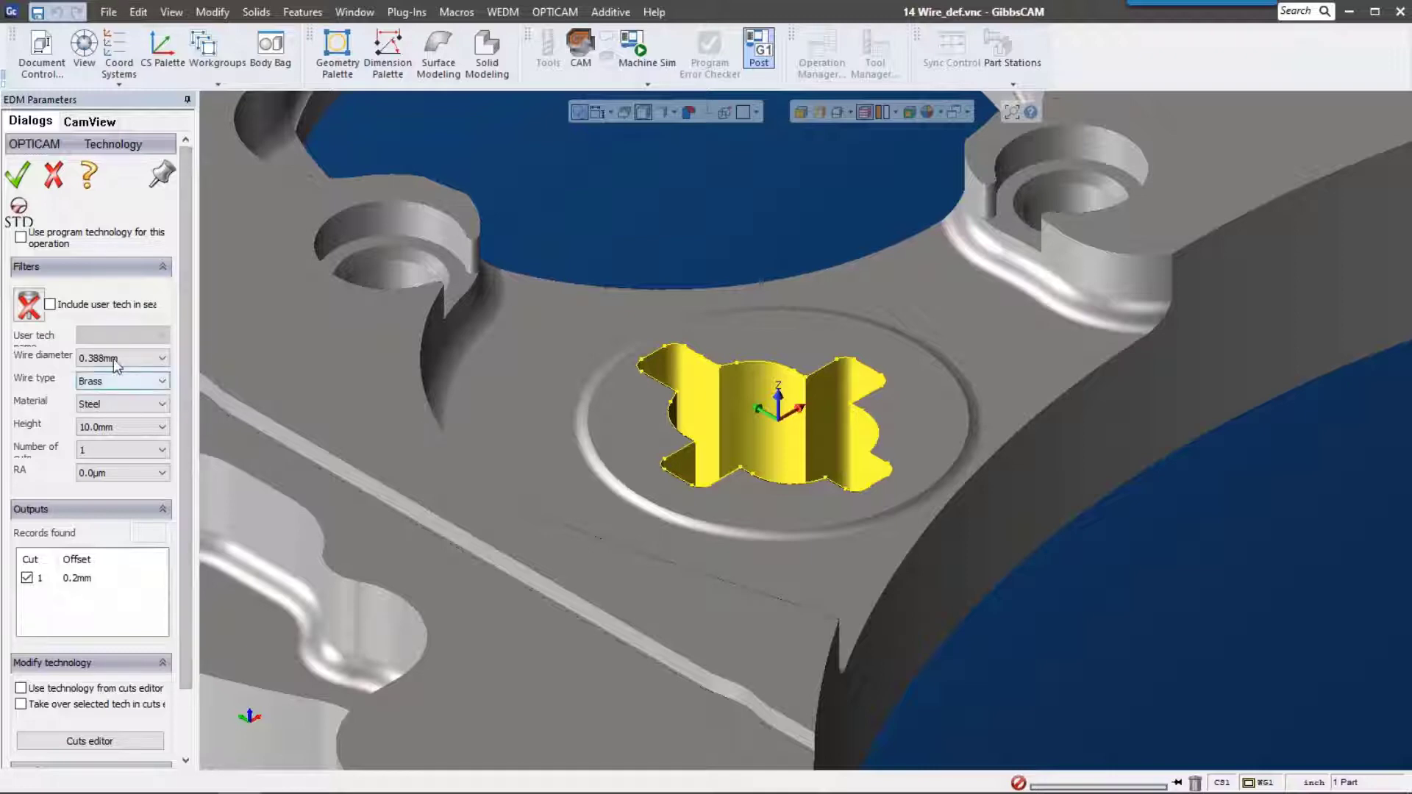
left_click_drag(197, 281, 282, 282)
left_click(211, 383)
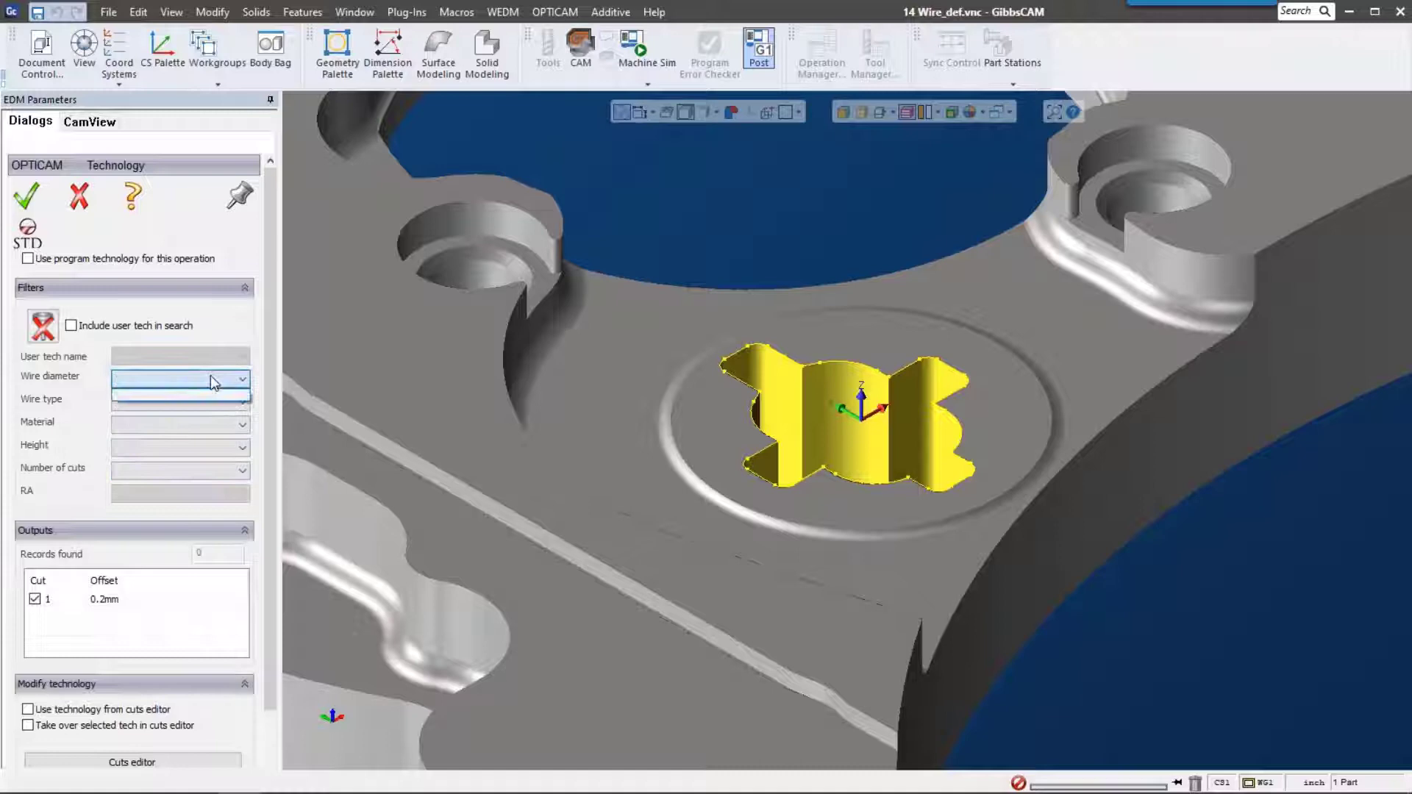
left_click(211, 383)
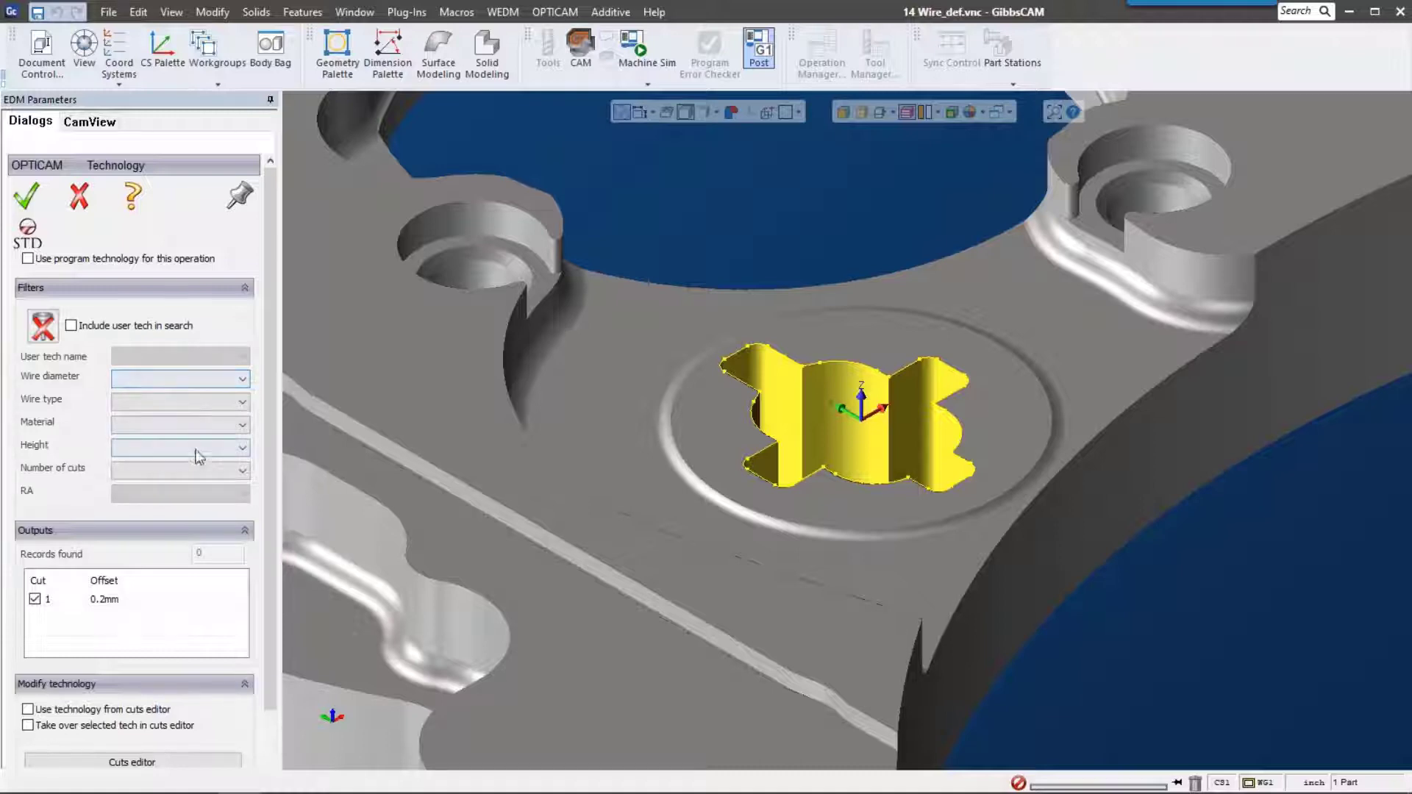
left_click(221, 401)
left_click(189, 436)
left_click(187, 446)
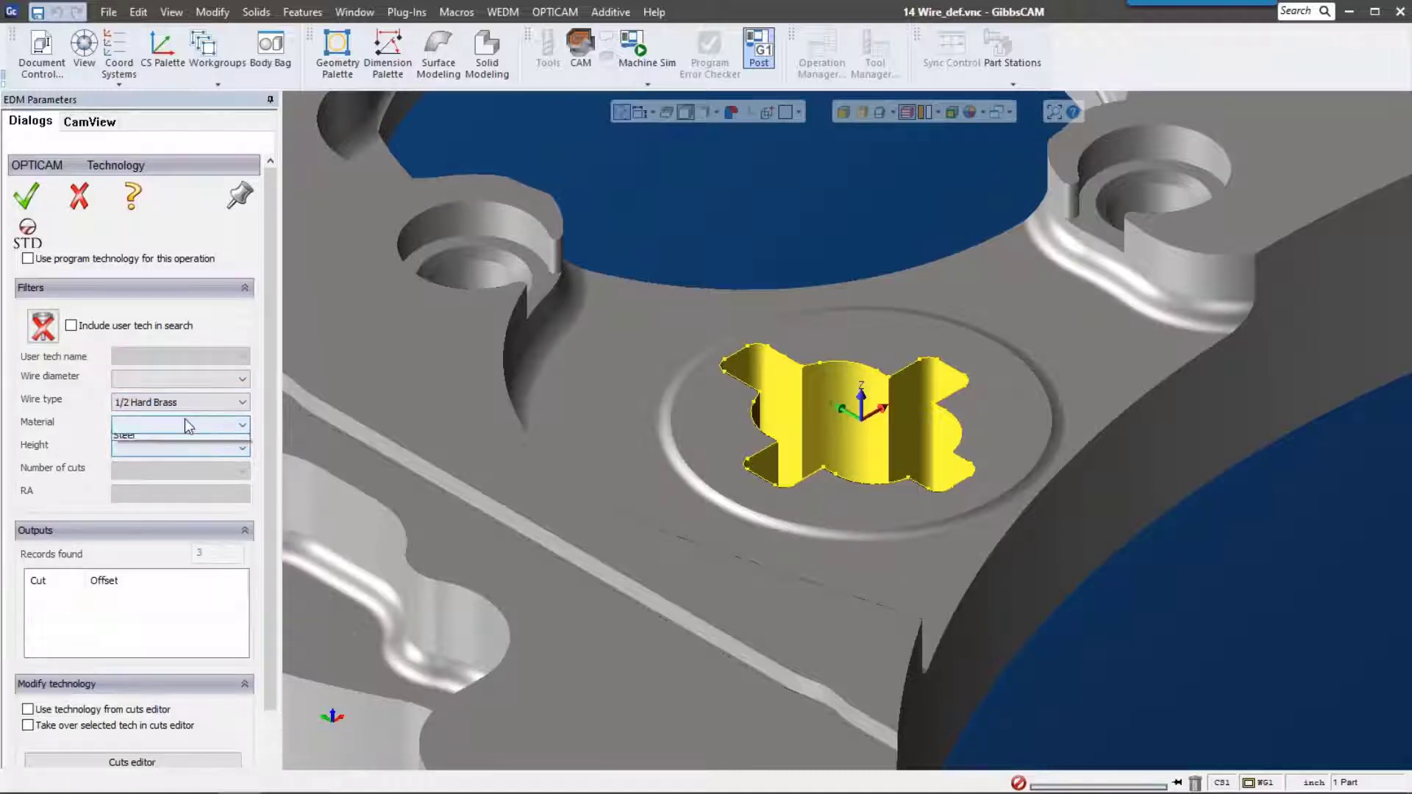
left_click(170, 455)
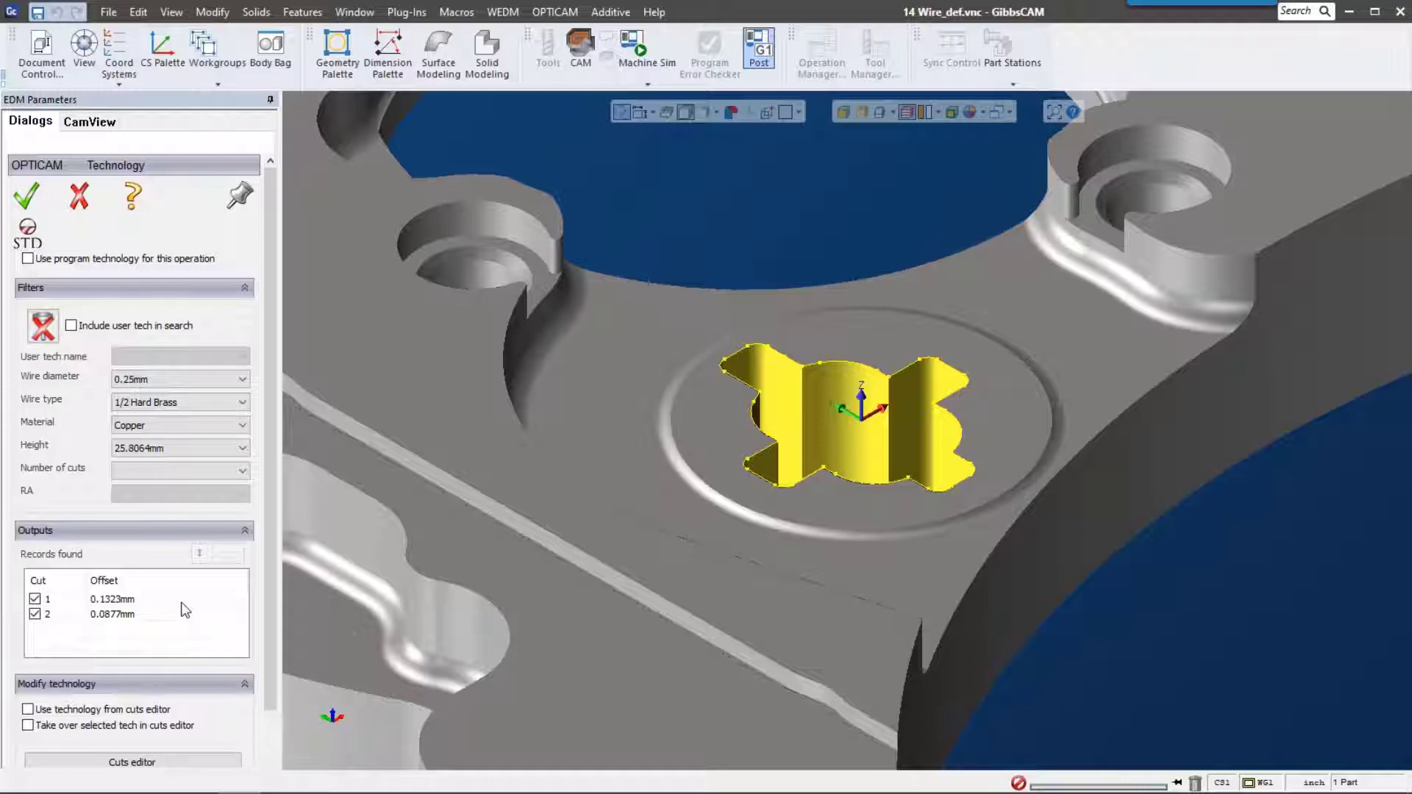
left_click(25, 196)
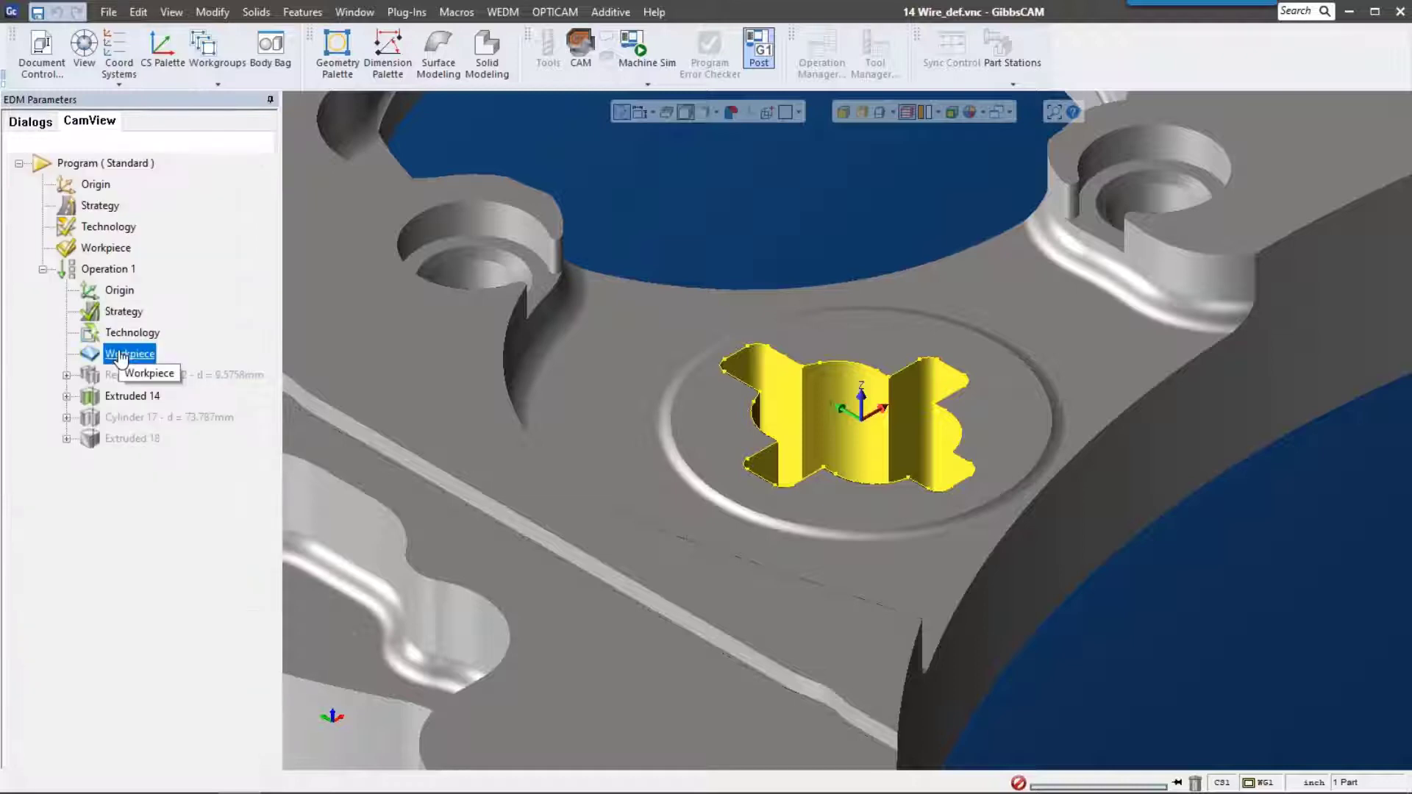
Override the program workpiece for Operation 1 and use the specific solid "stock" as its workpiece.
double_click(122, 356)
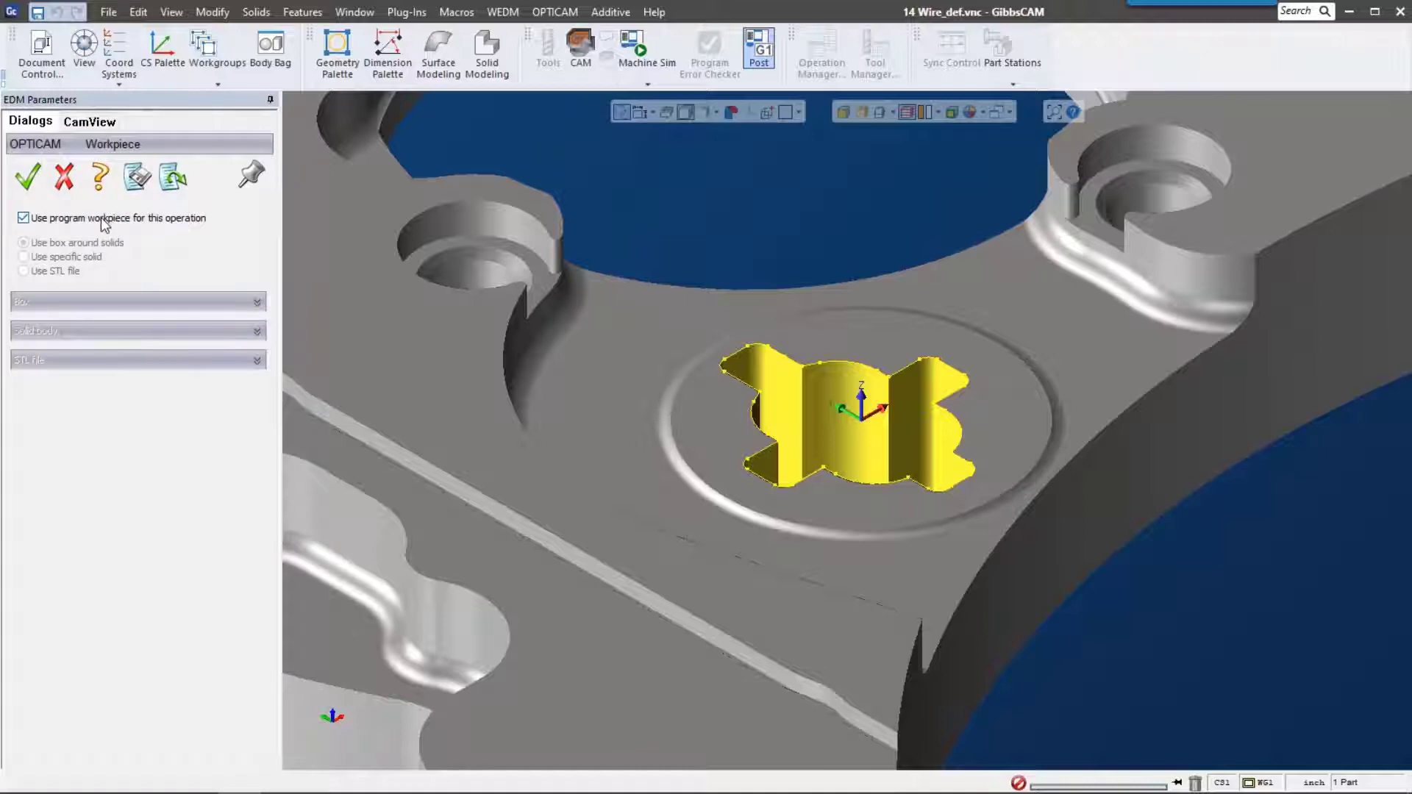
left_click(102, 219)
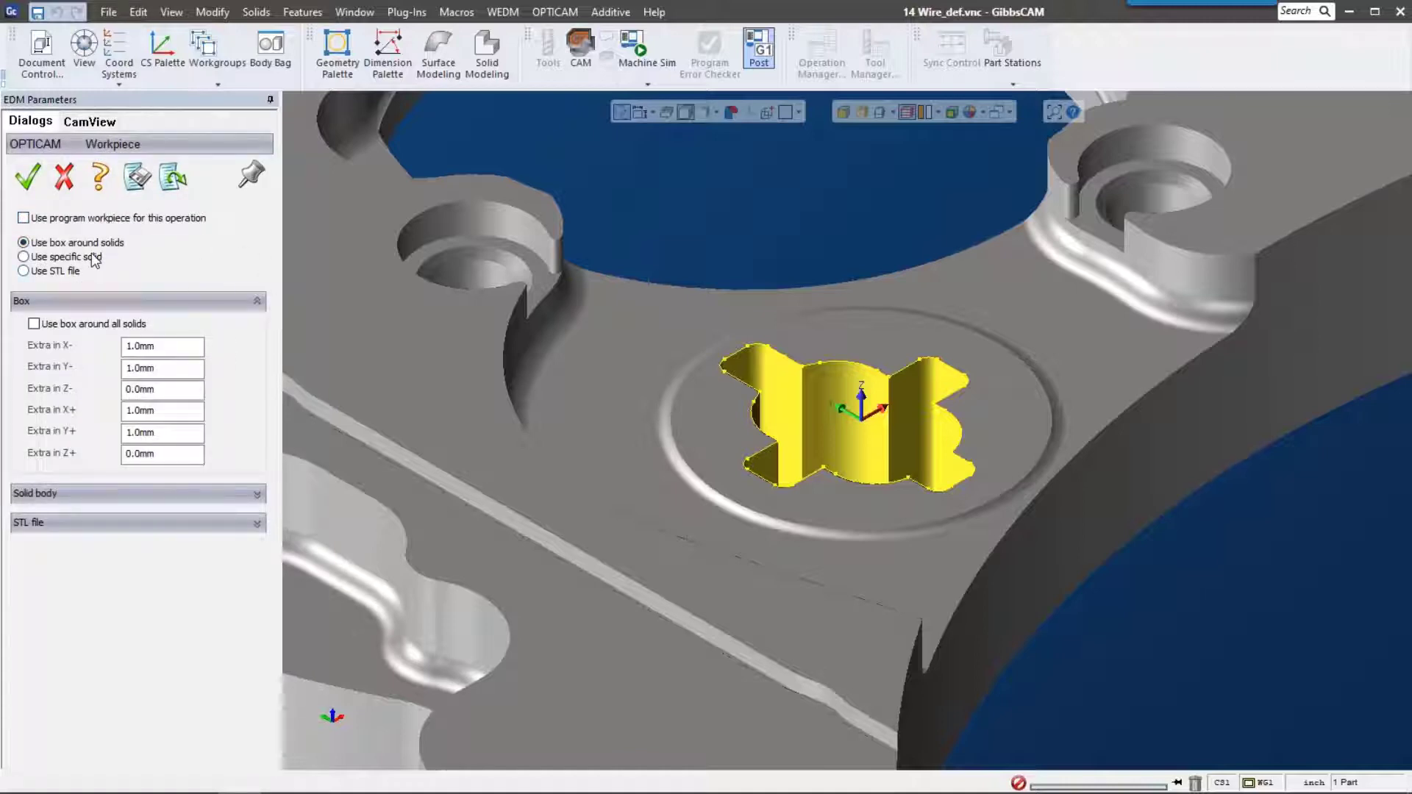
left_click(23, 256)
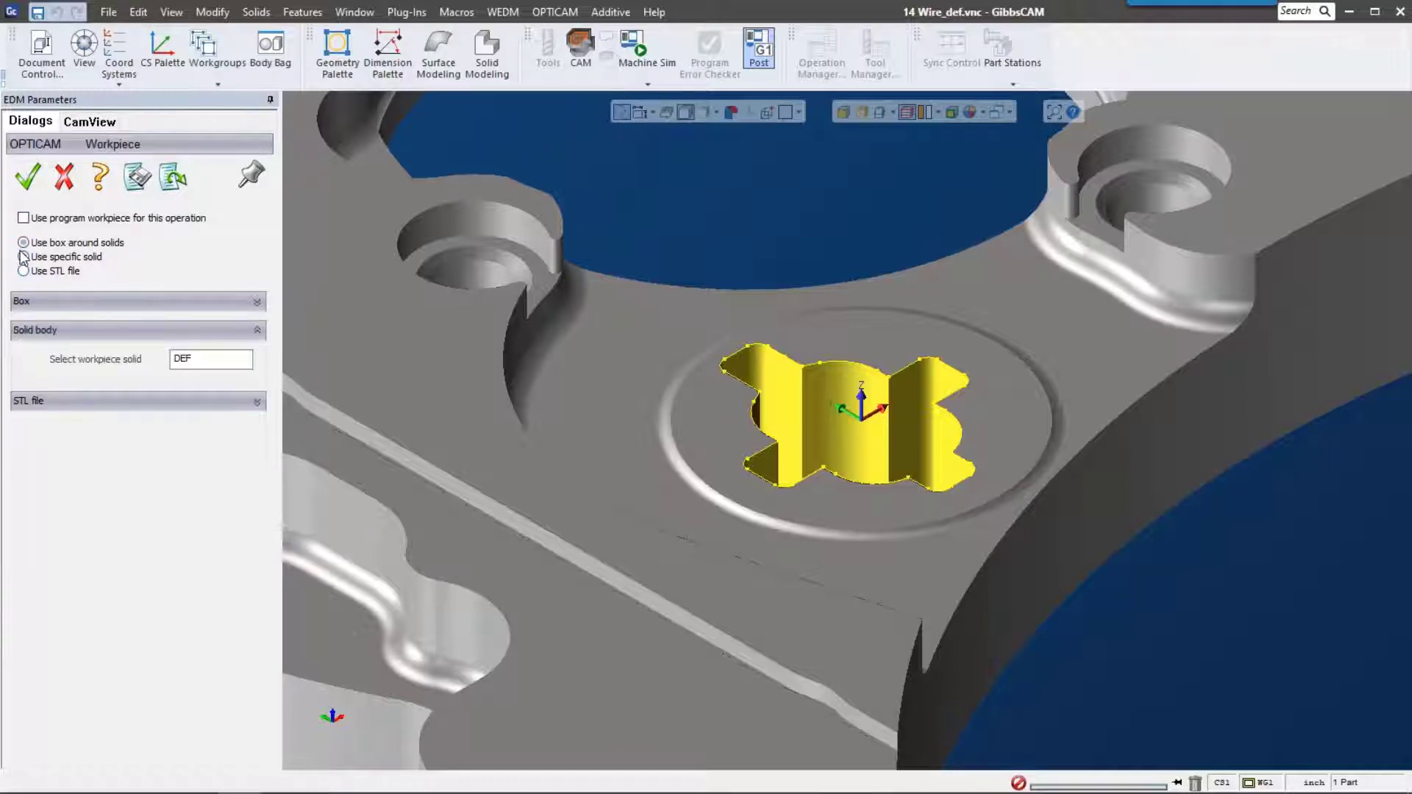
double_click(237, 358)
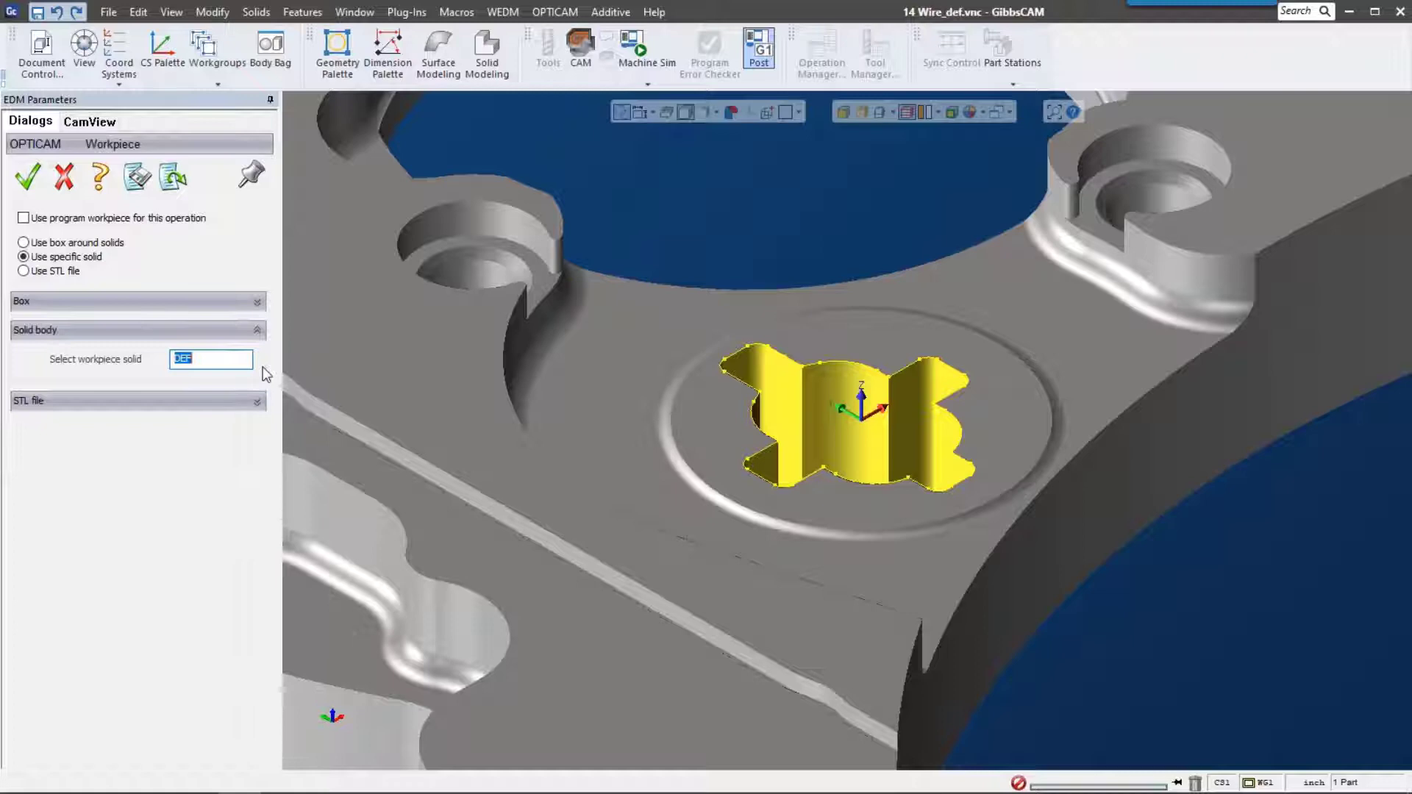
type("stock")
key("Return")
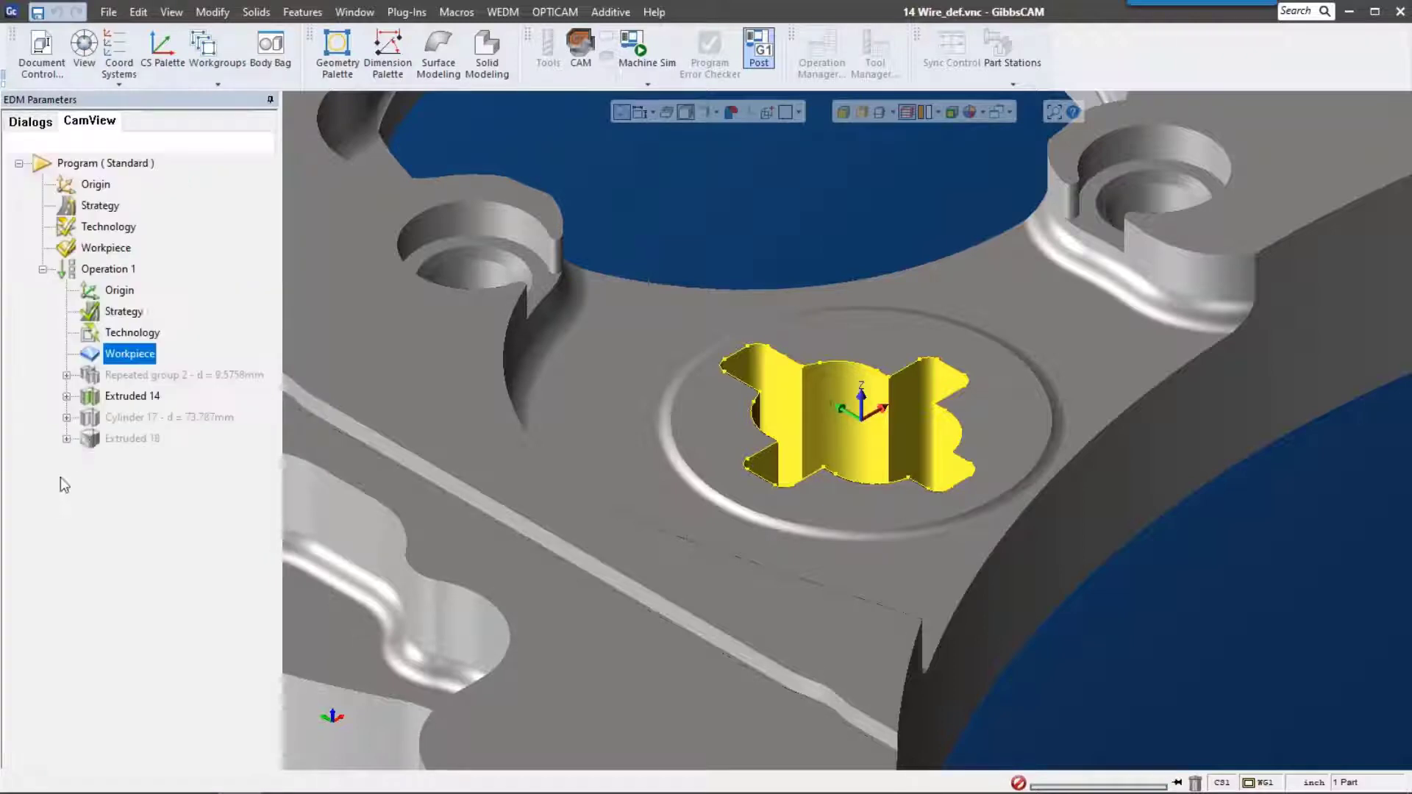
Inspect Extruded 14 and its feature strategy, keeping the operation strategy in use for the feature.
left_click(110, 398)
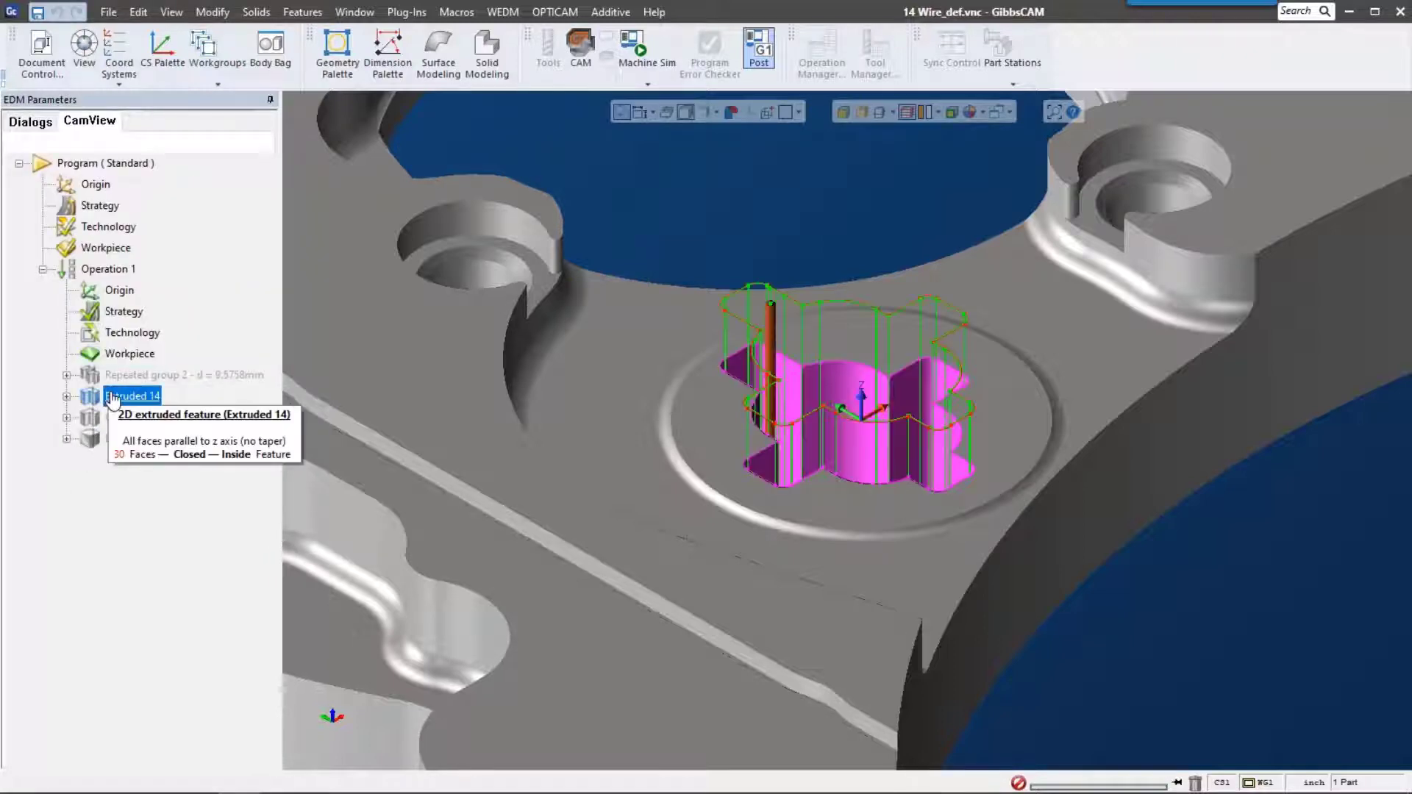
left_click(66, 396)
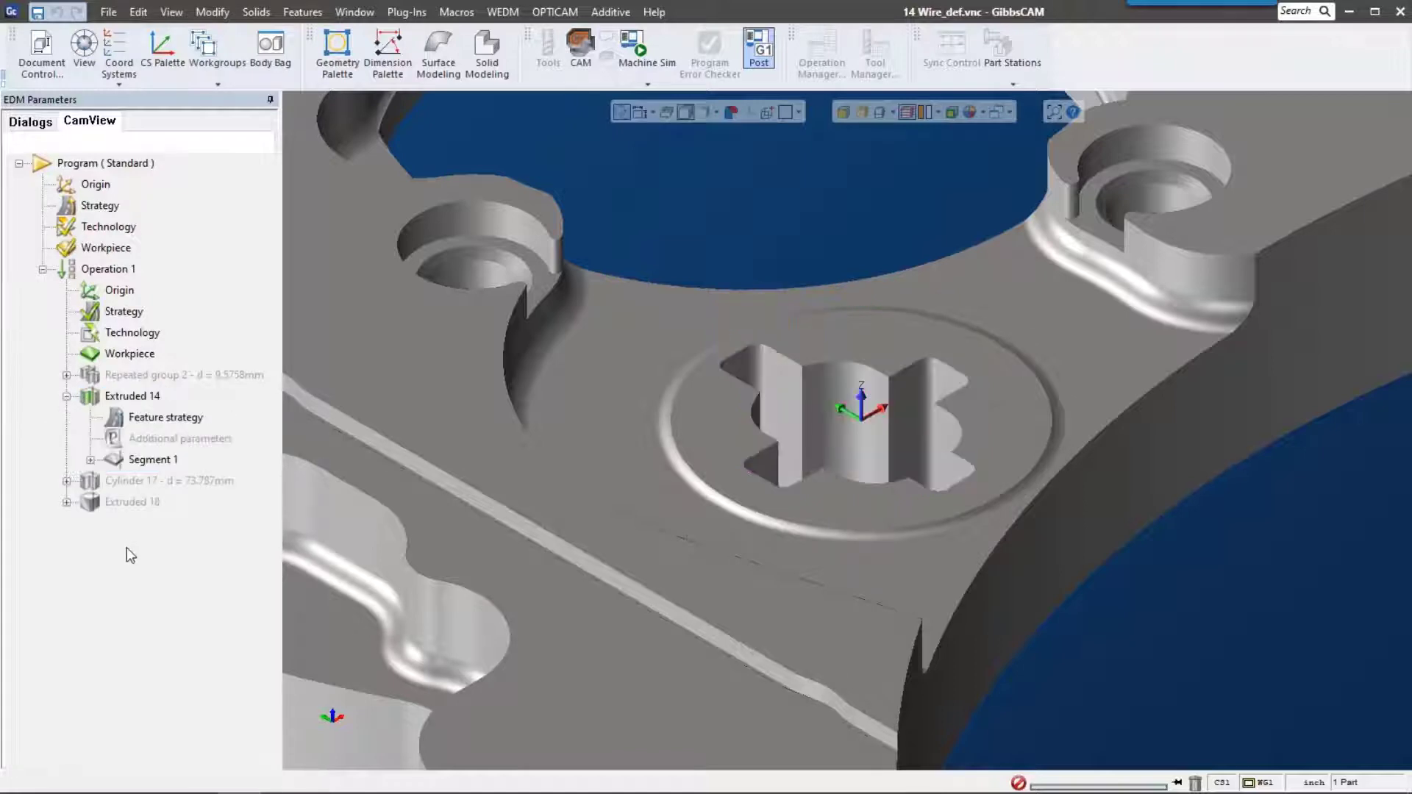
double_click(158, 417)
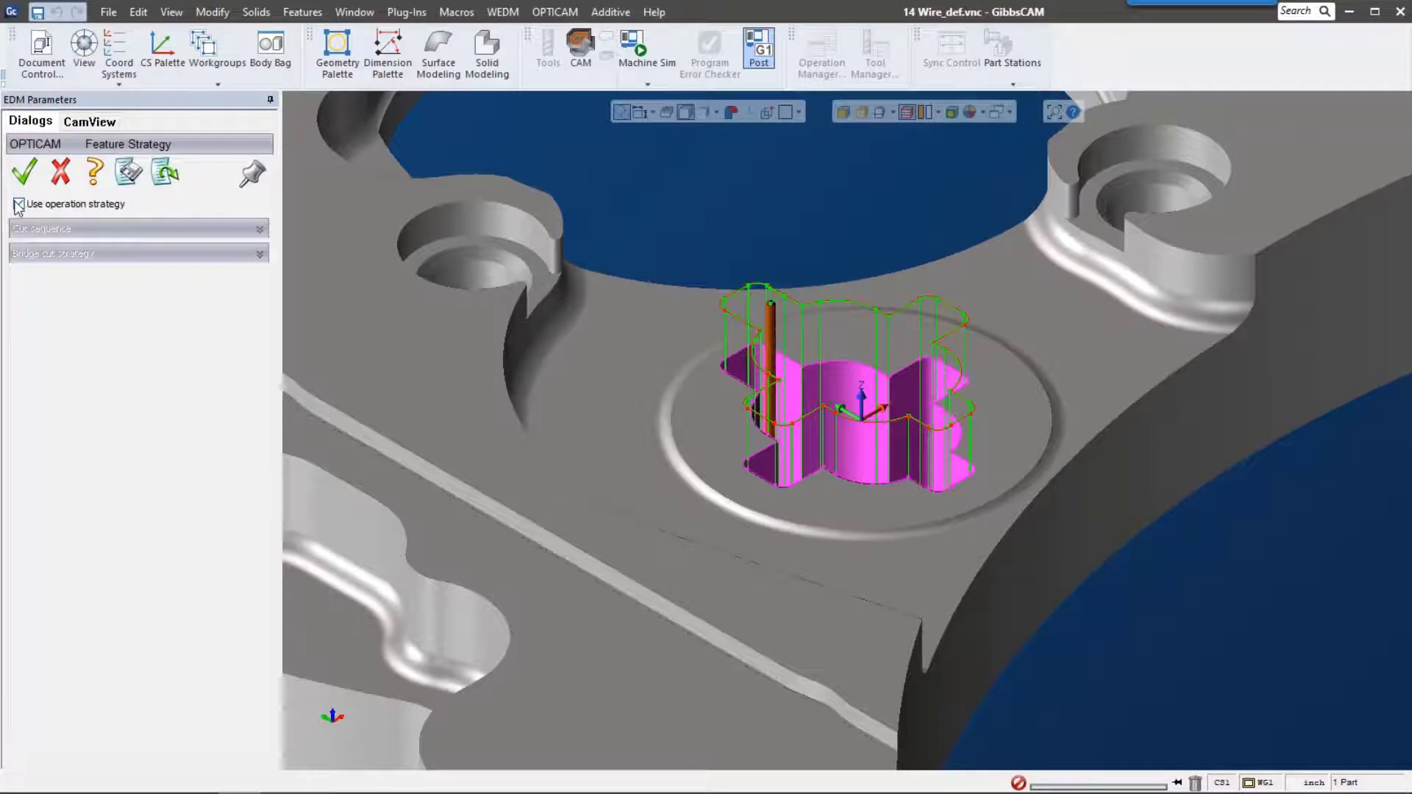
left_click(19, 204)
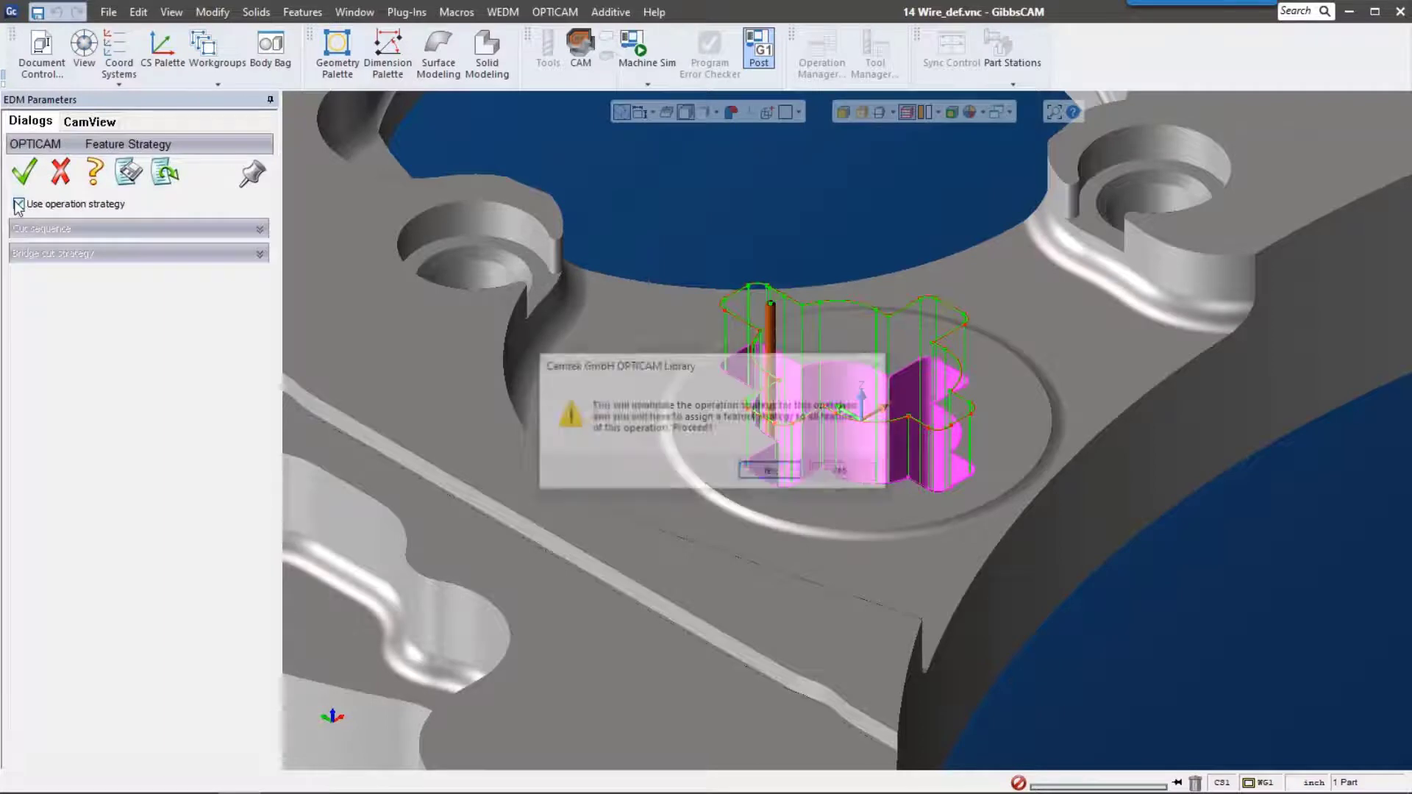
left_click(845, 471)
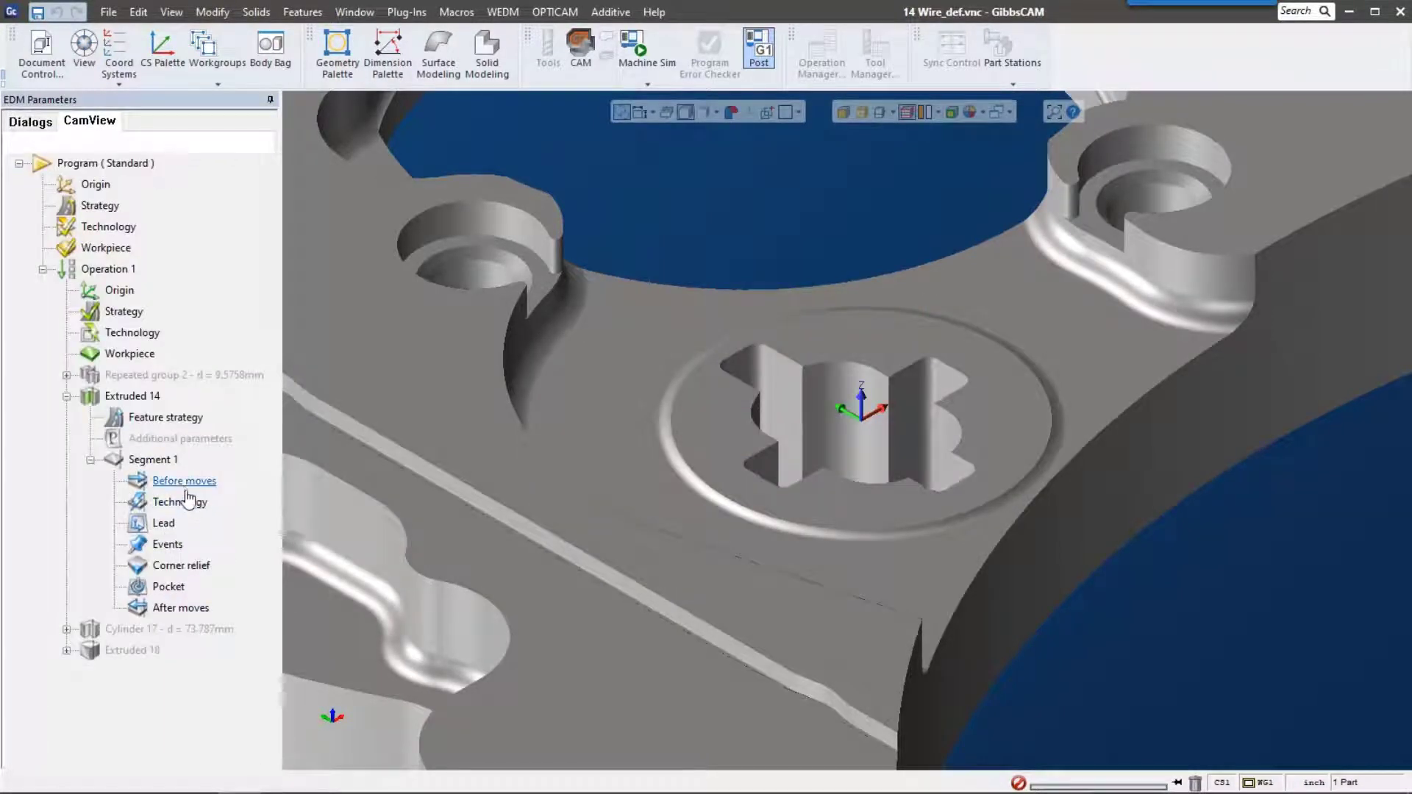
Review Segment 1 of Extruded 14, checking its before moves, technology and the start hole, endpoint and lead on/off settings.
left_click(155, 460)
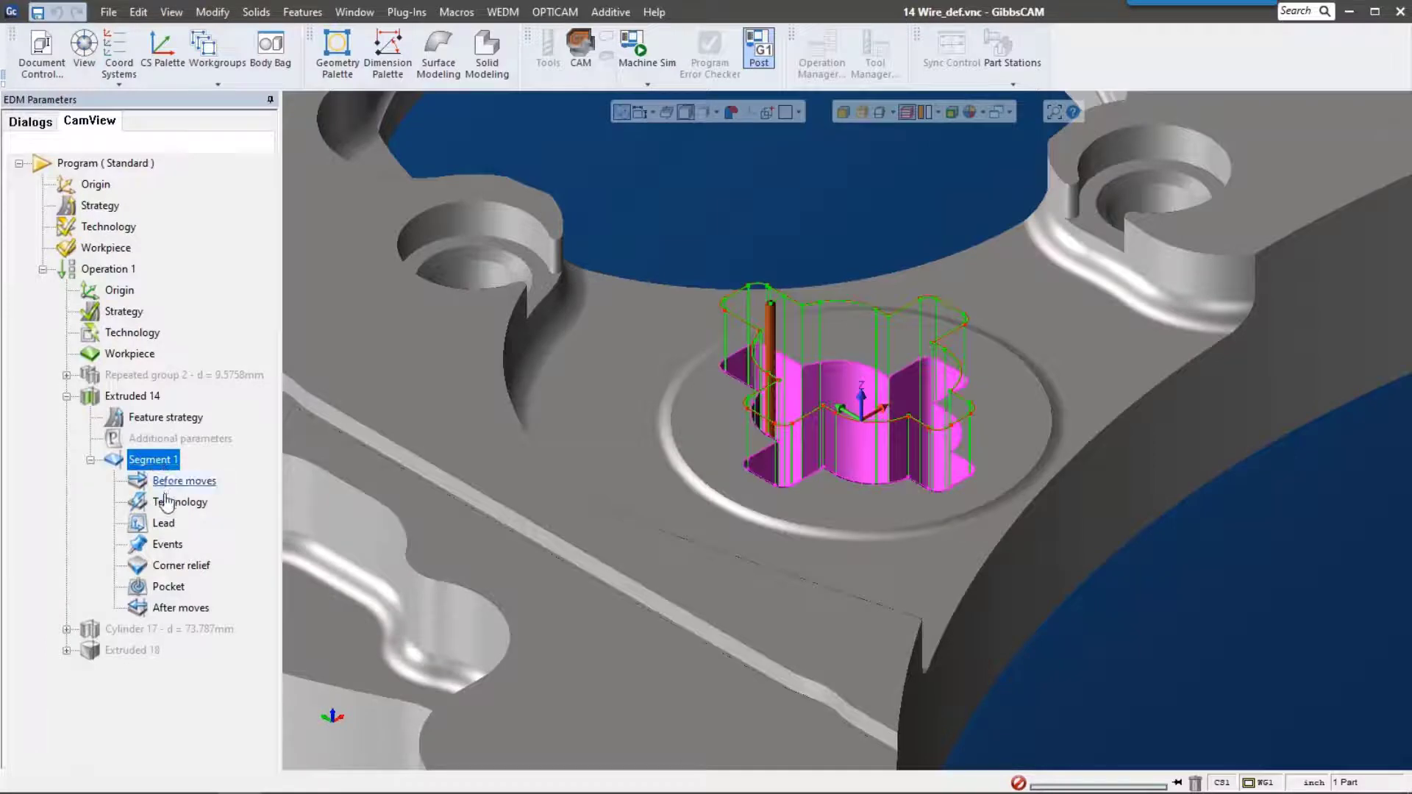
left_click(168, 484)
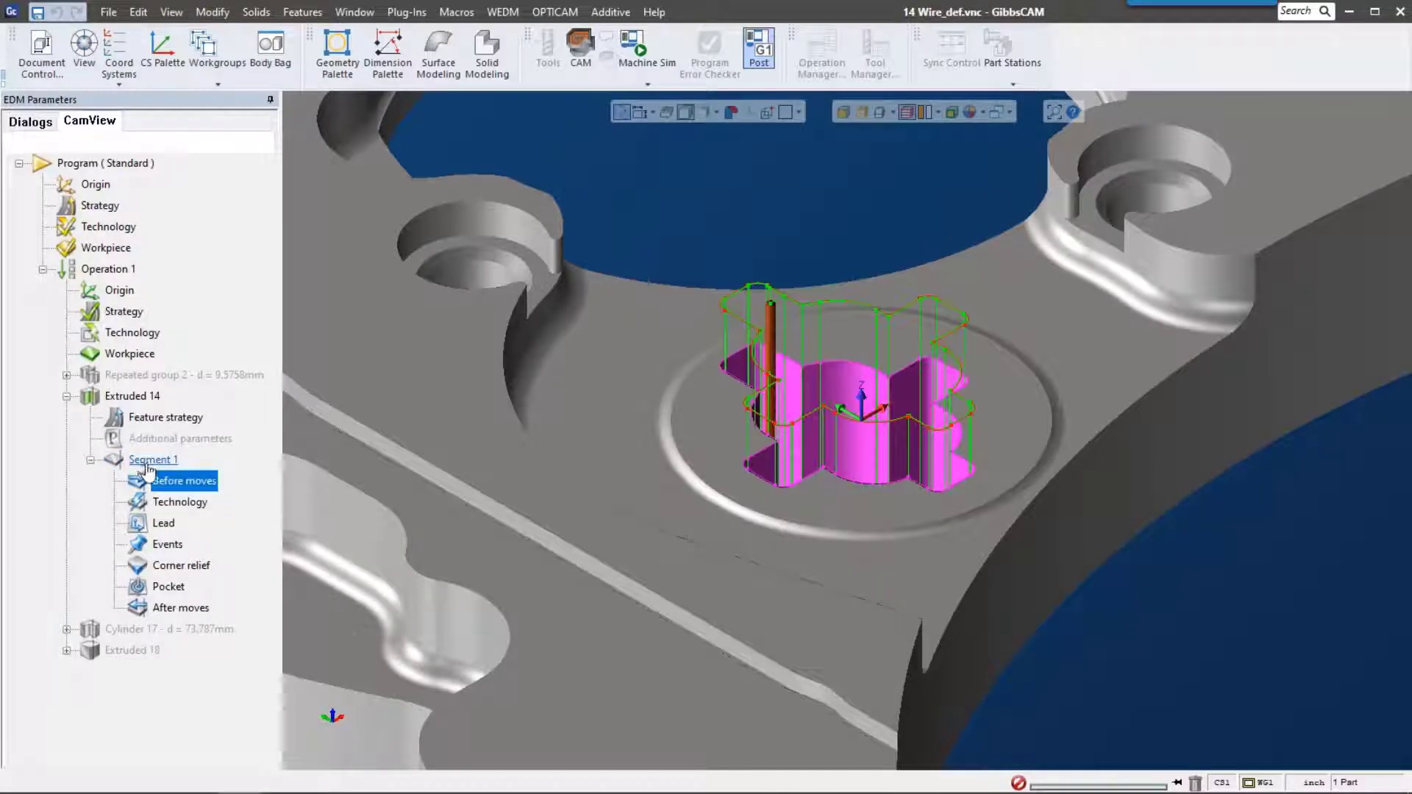
left_click(187, 504)
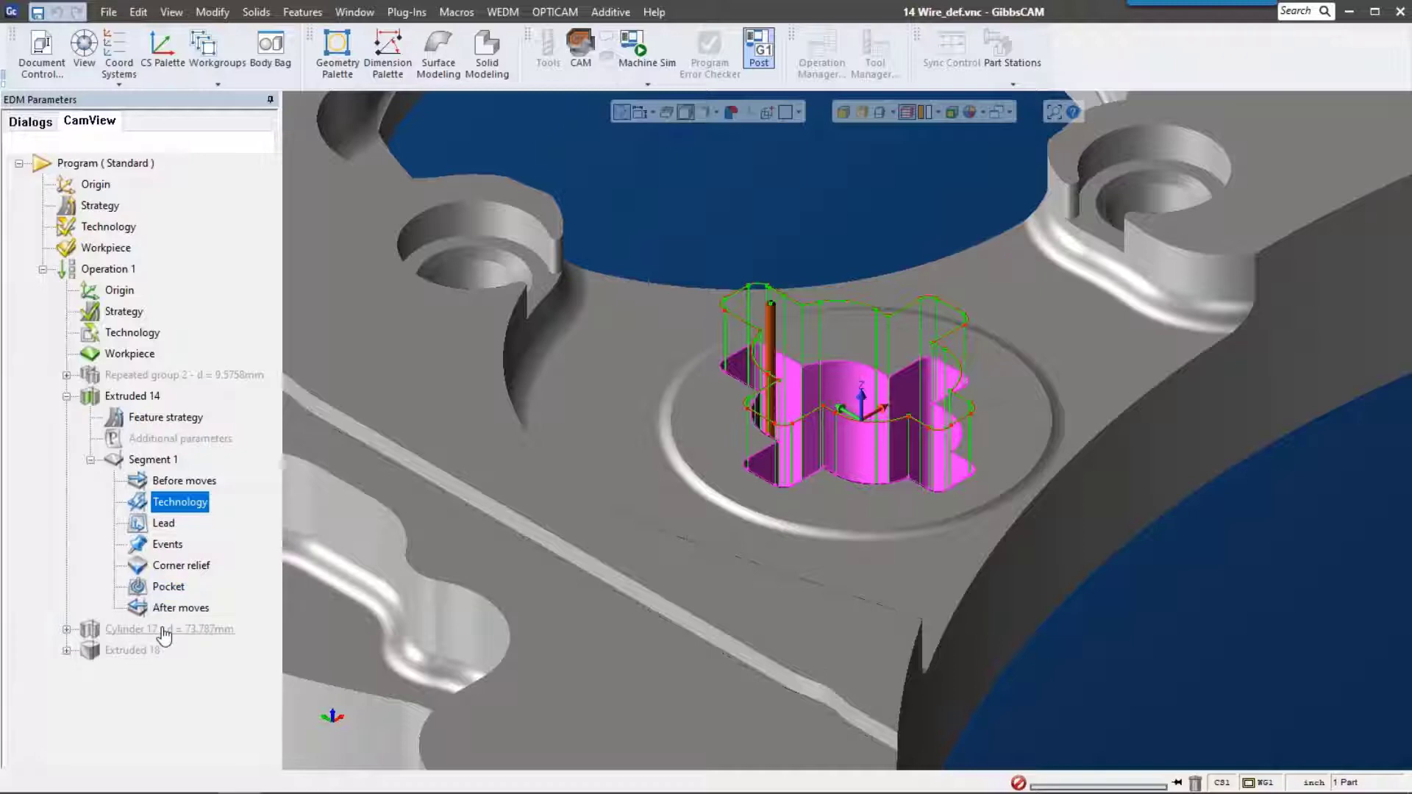
left_click(162, 524)
double_click(161, 524)
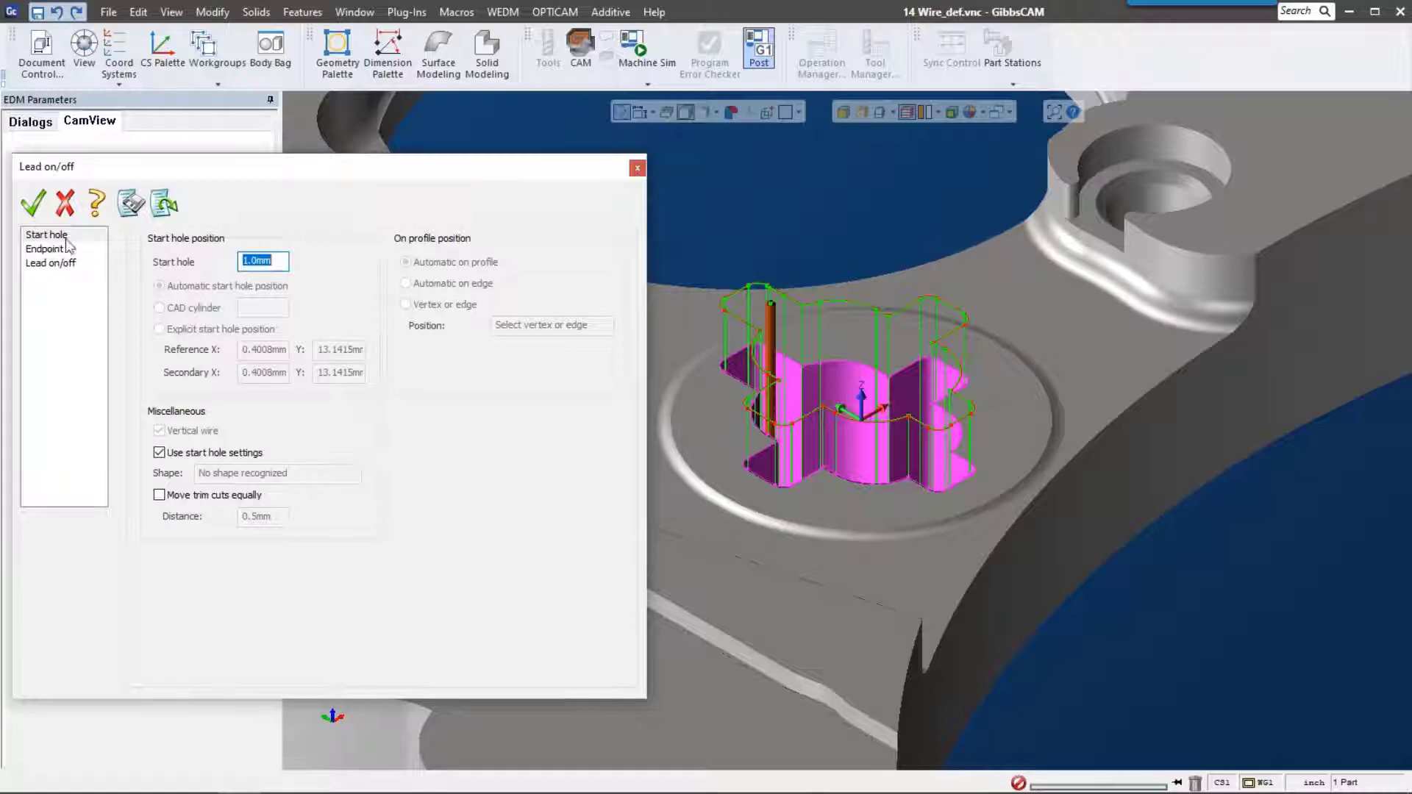
left_click(46, 251)
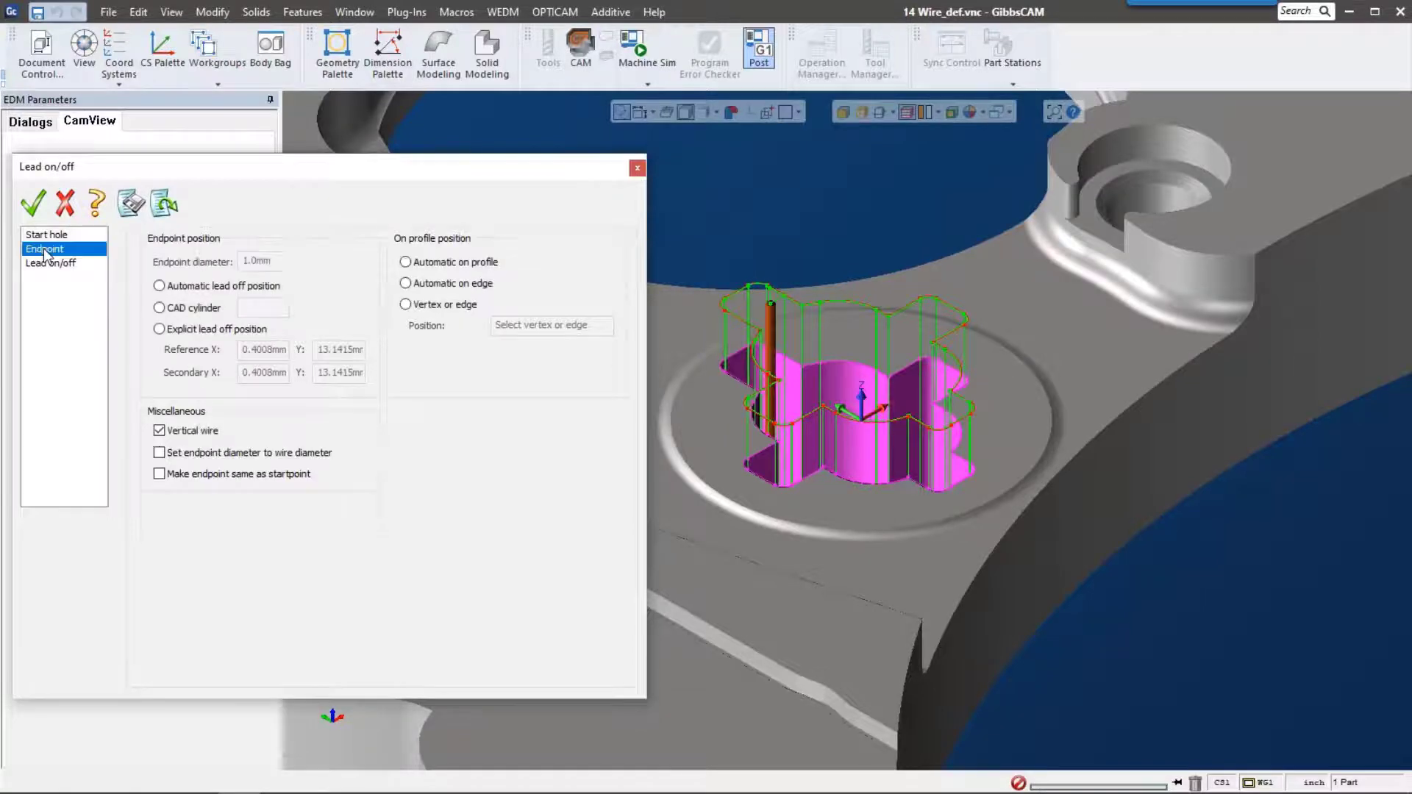
left_click(48, 263)
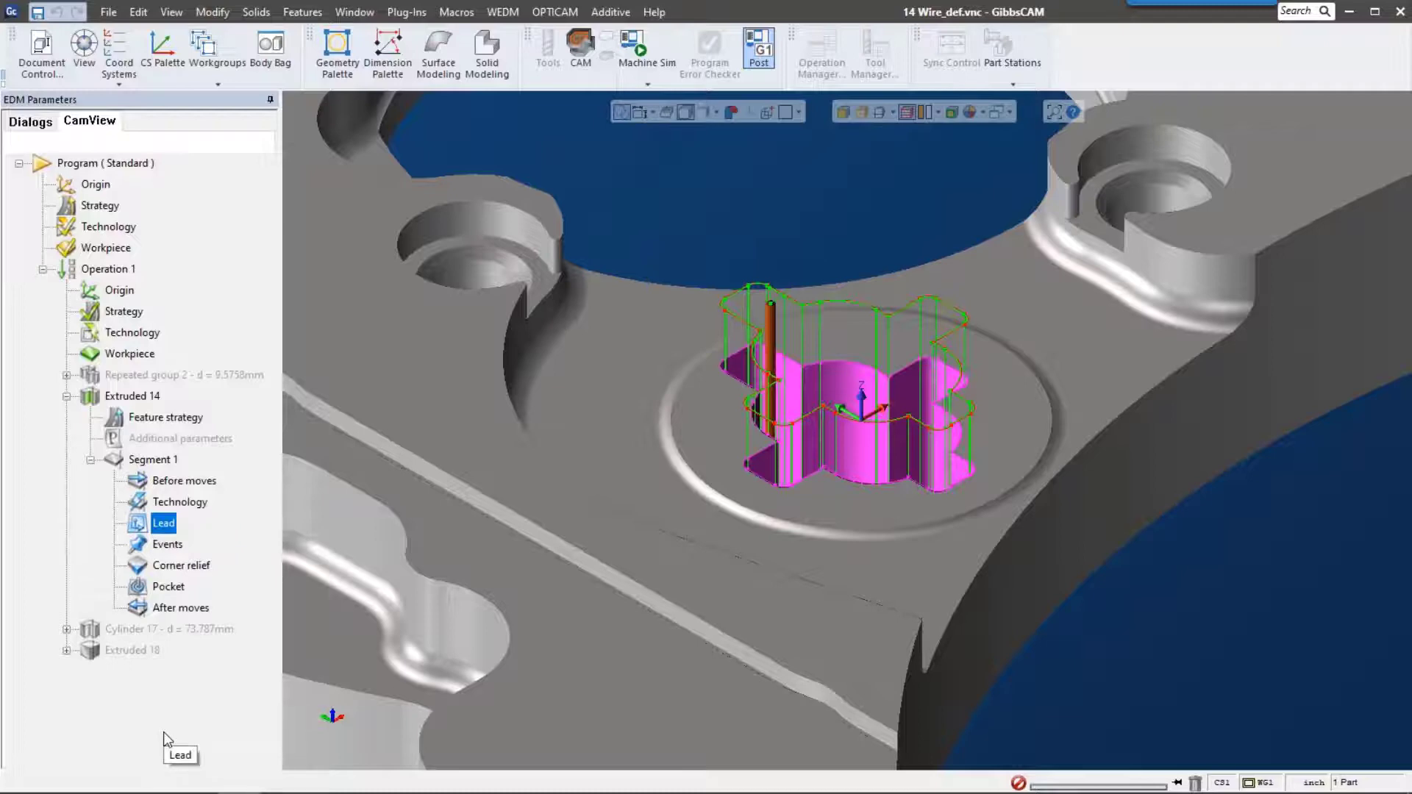
left_click(66, 397)
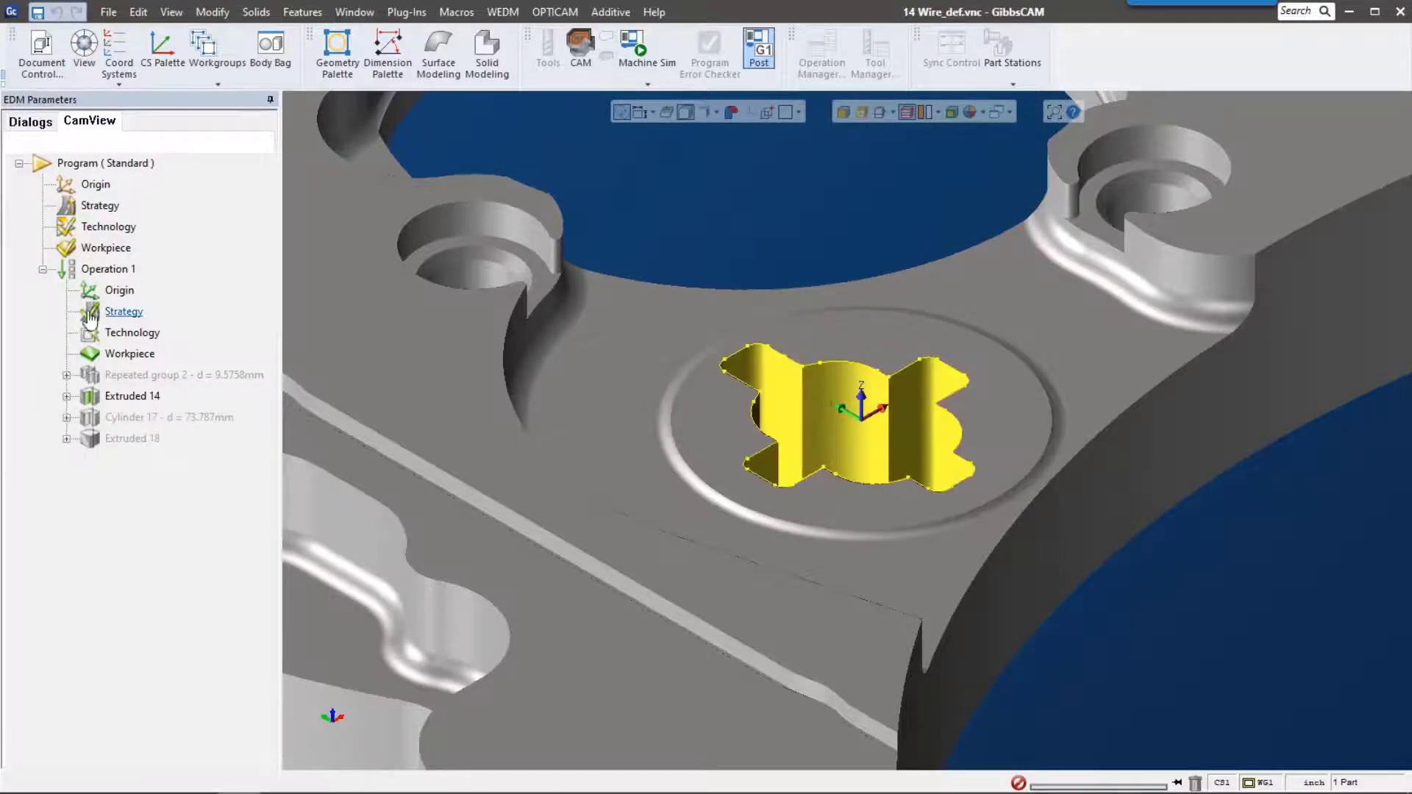
Run the solid simulation of Operation 1 at a reduced playback speed.
right_click(111, 274)
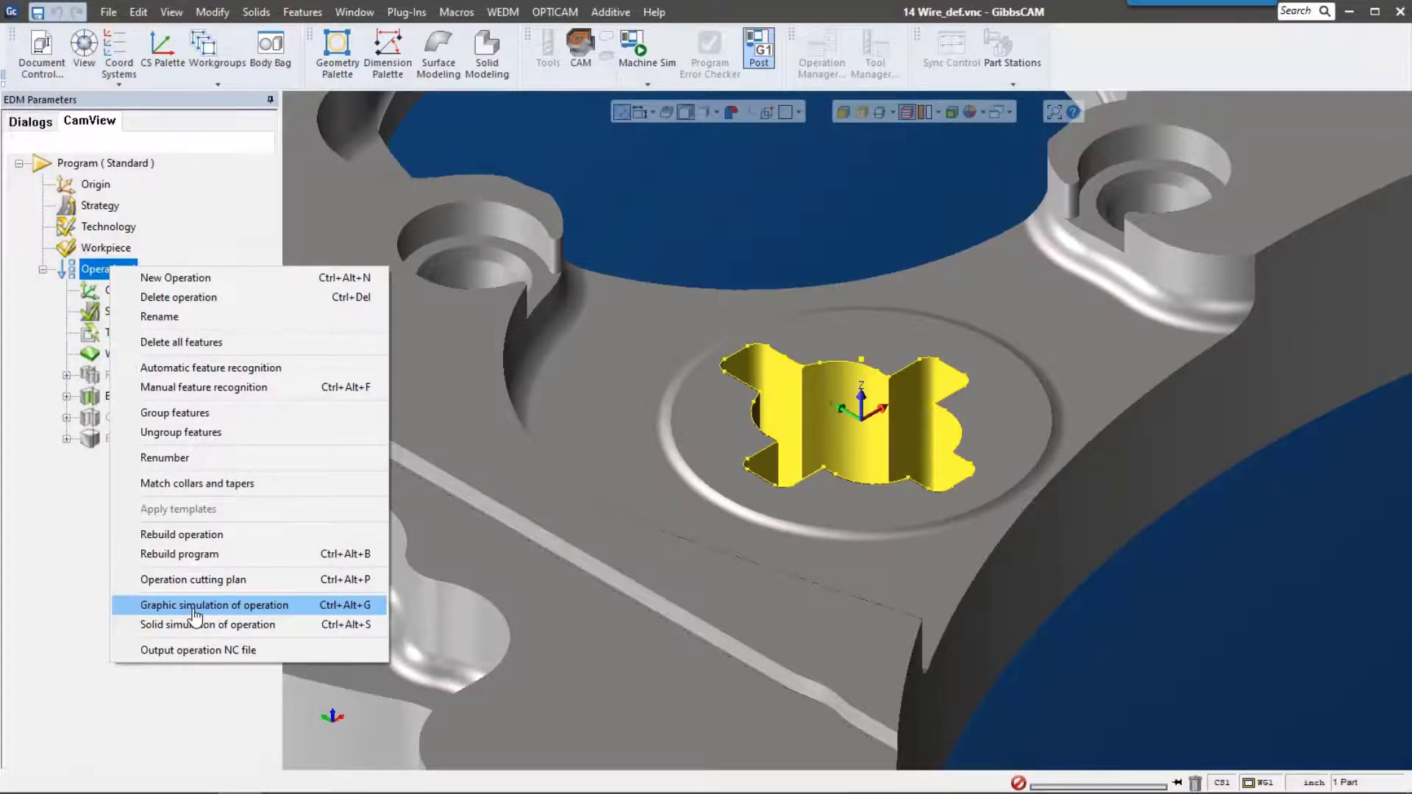
left_click(275, 625)
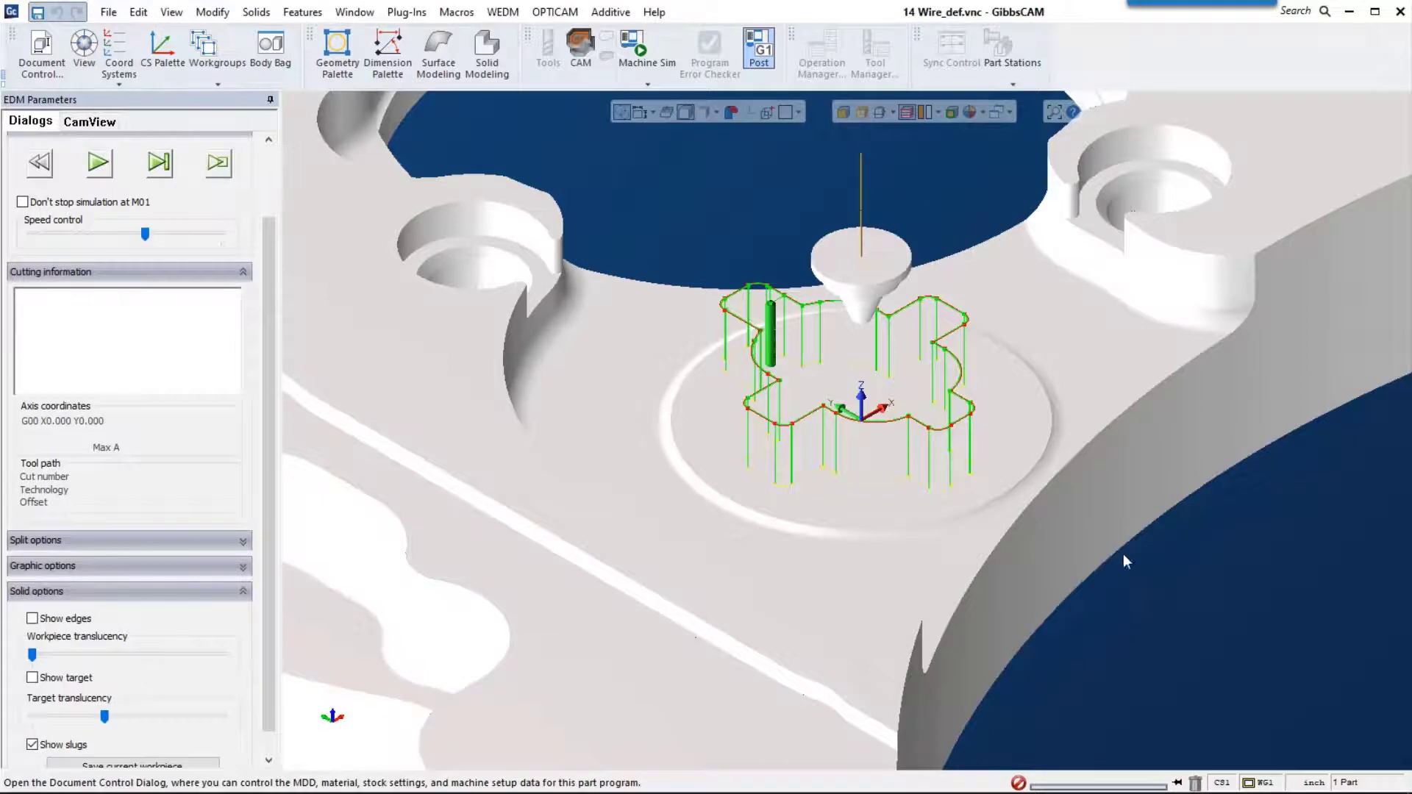
left_click(1241, 603)
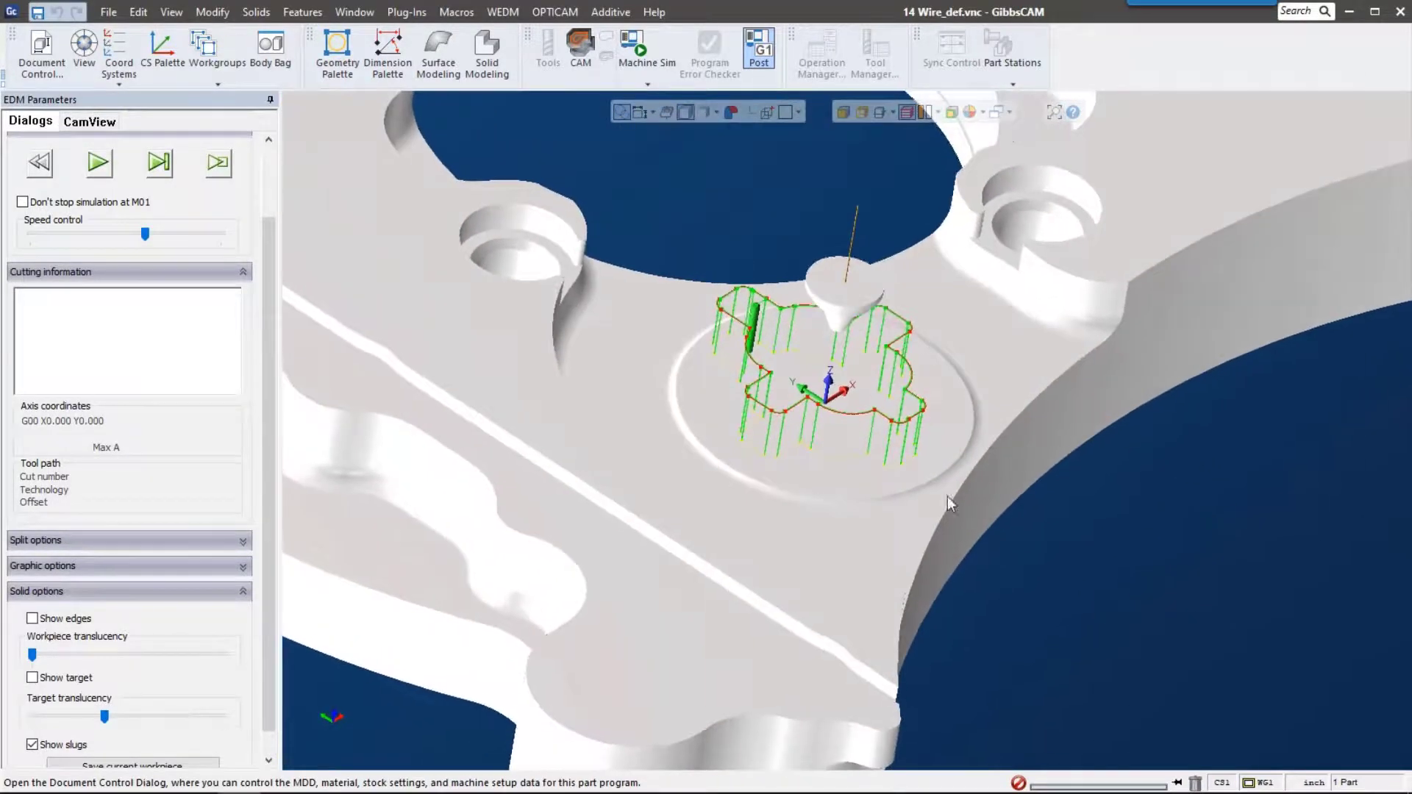
middle_click_drag(860, 383, 855, 418)
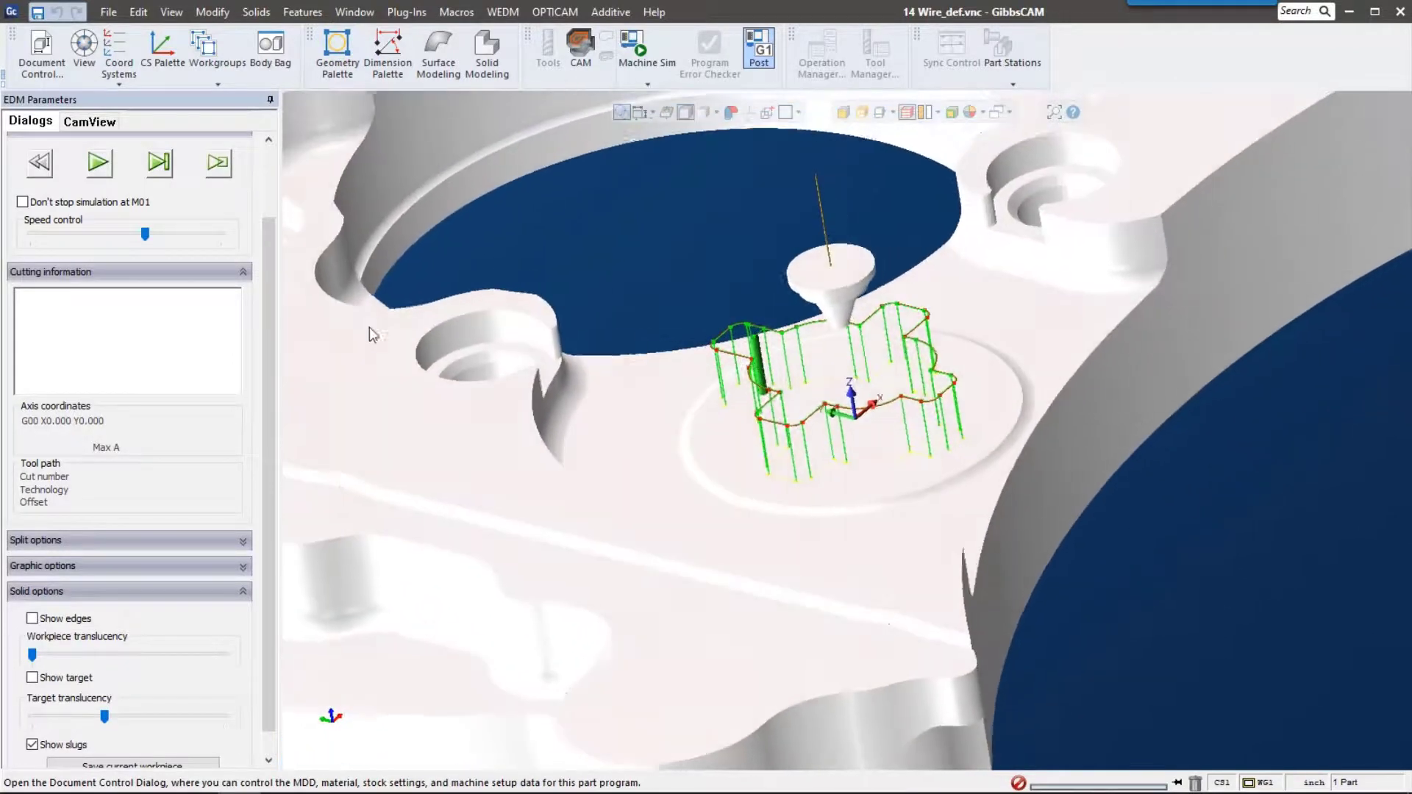
left_click(116, 233)
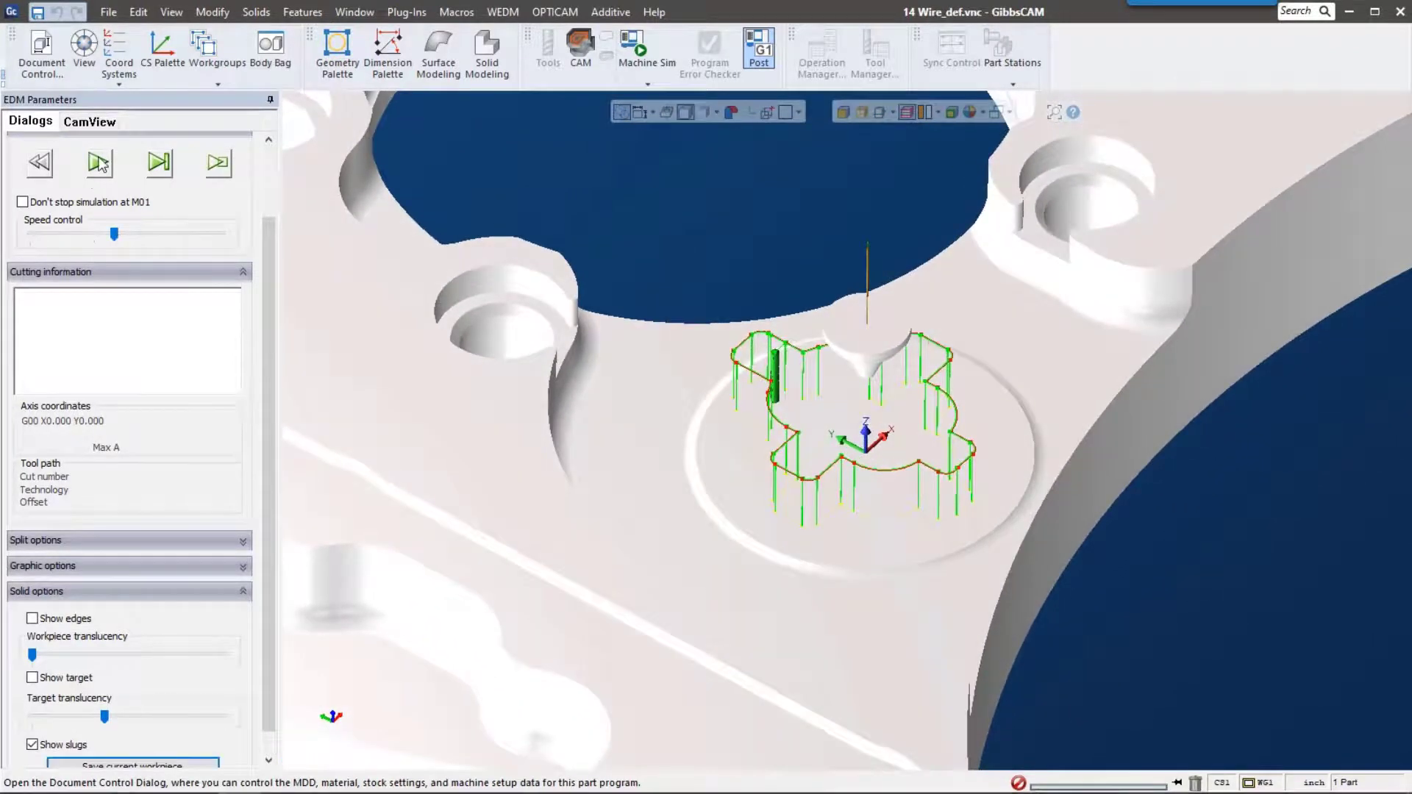
left_click(99, 164)
left_click_drag(114, 233, 22, 202)
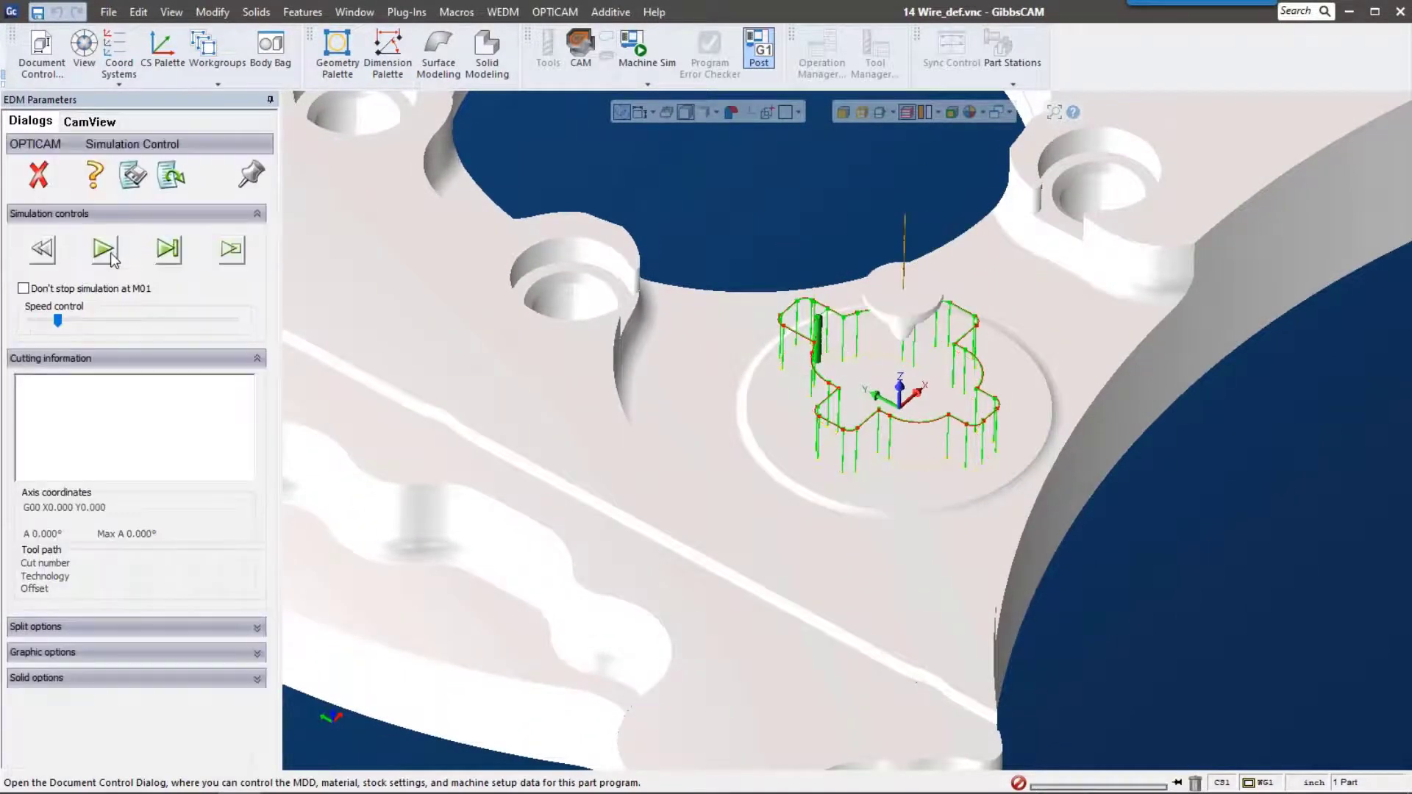
left_click(111, 253)
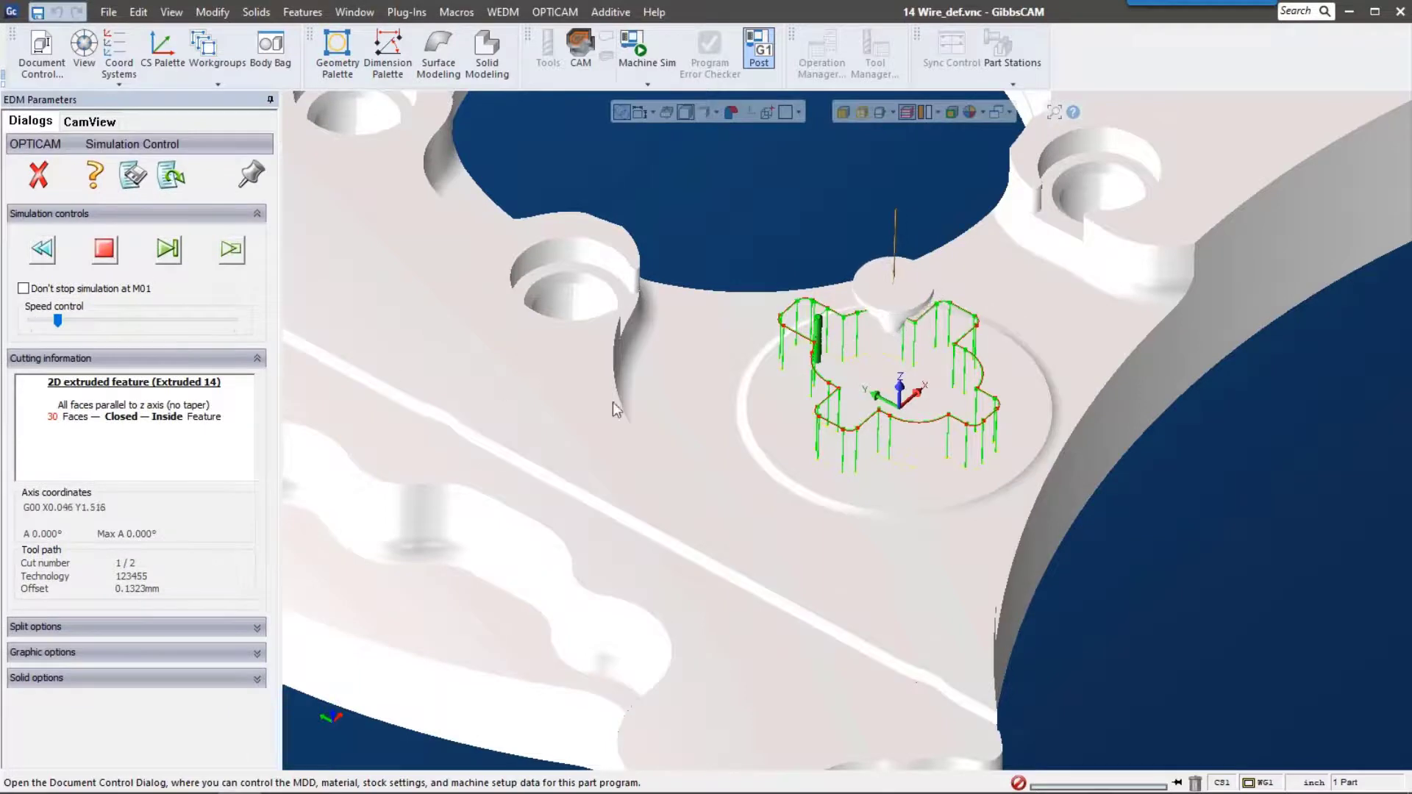
Follow the simulated cut of Extruded 14 at a slightly higher speed and remove the red slug inside the cut-out.
middle_click_drag(613, 403, 699, 353)
scroll(986, 309, "up", 2)
middle_click_drag(883, 353, 877, 397)
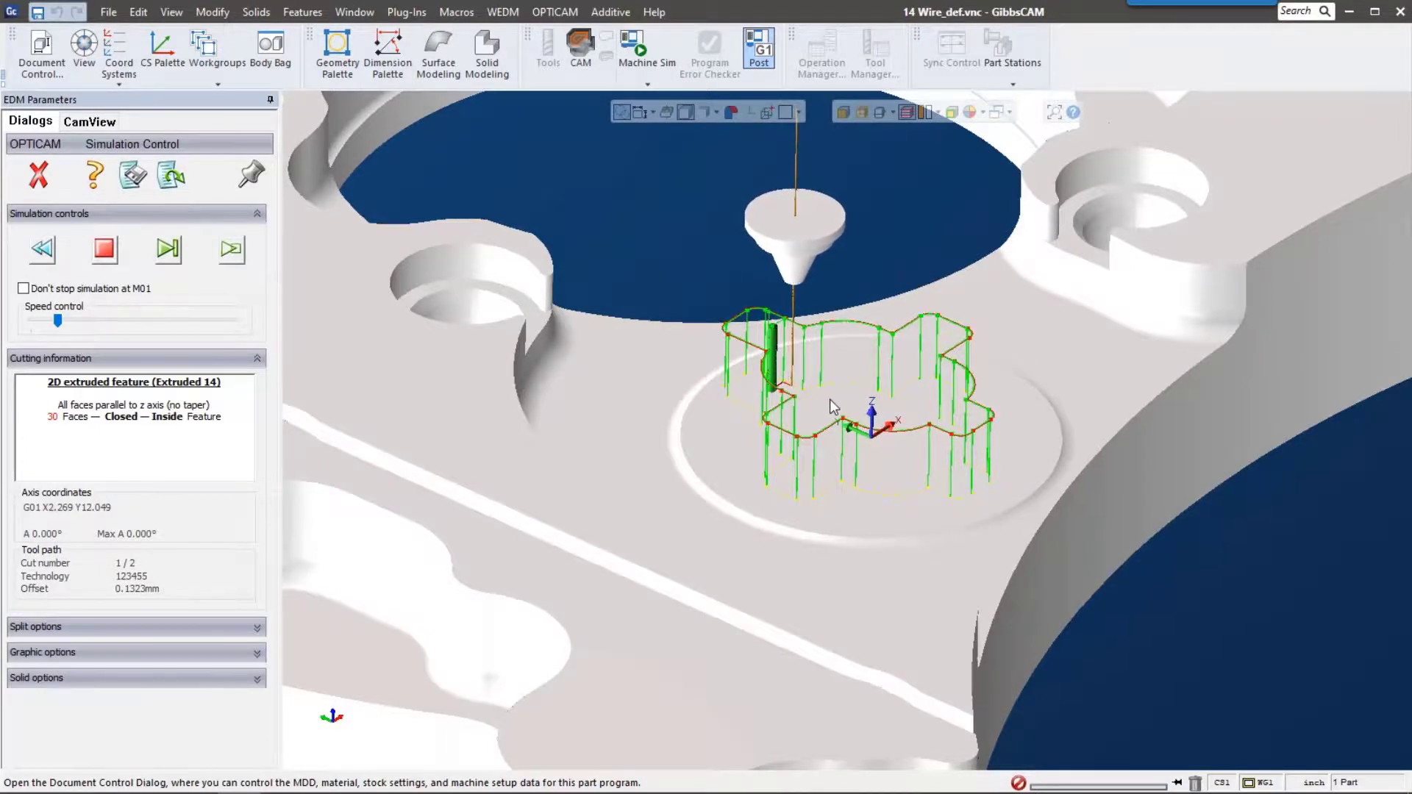
middle_click_drag(830, 400, 829, 416)
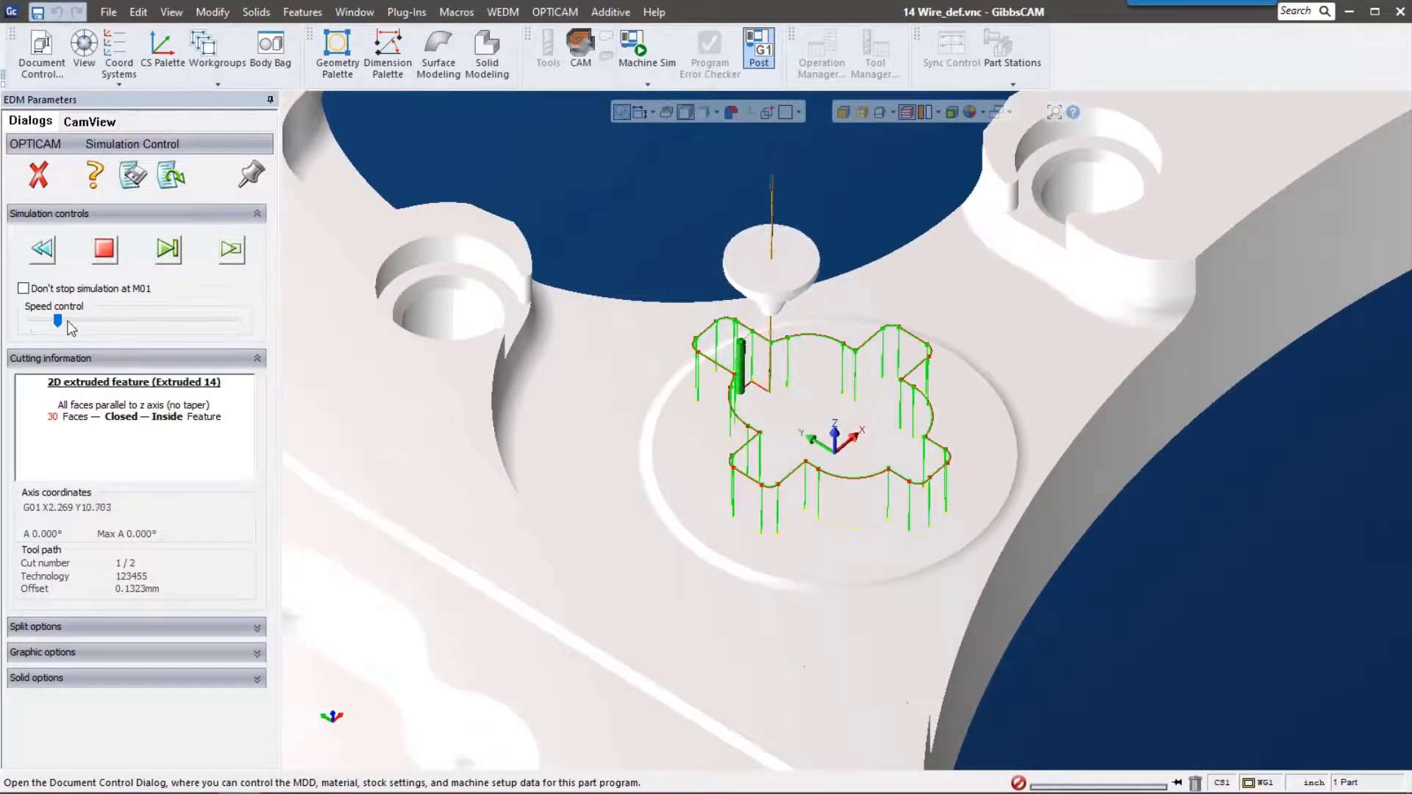
left_click_drag(58, 320, 92, 320)
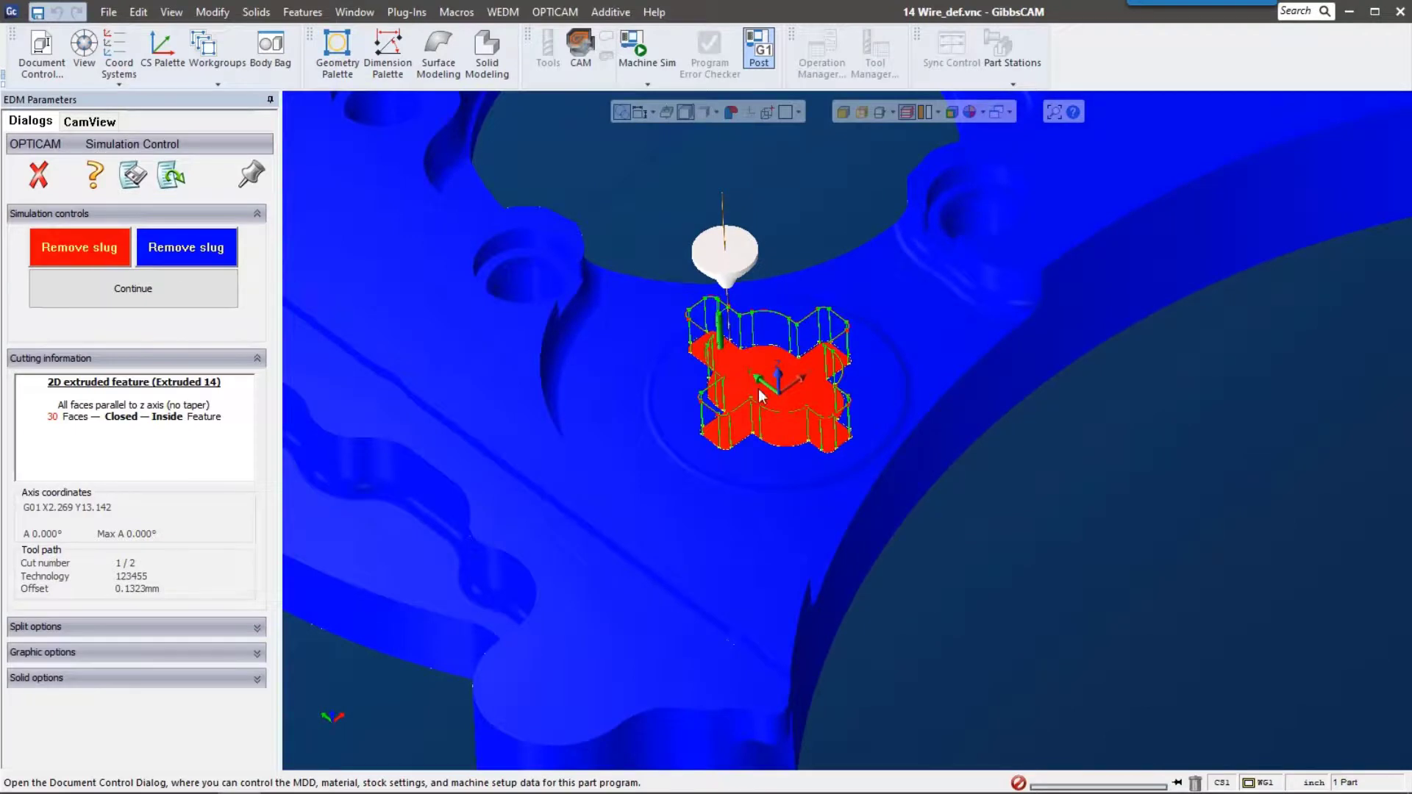
left_click(74, 252)
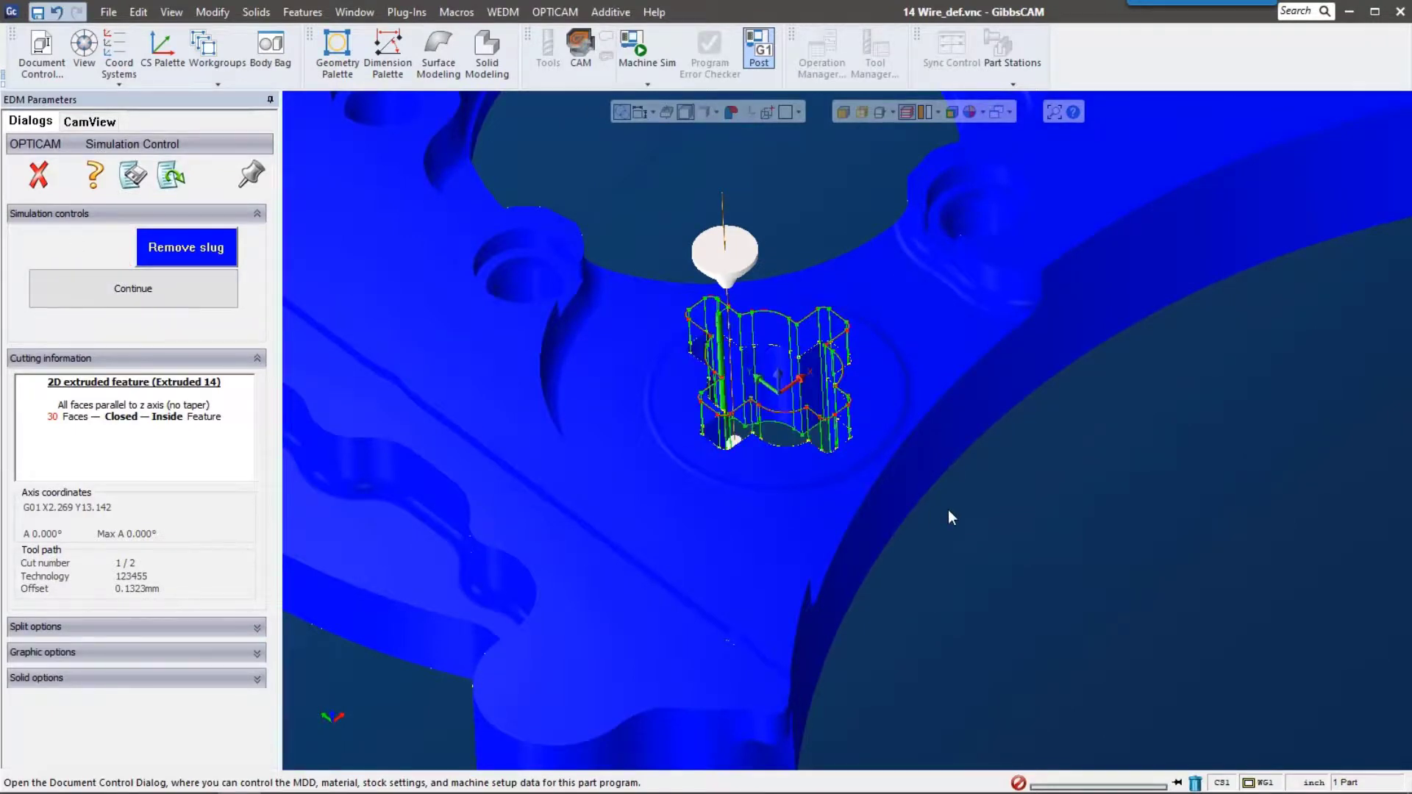